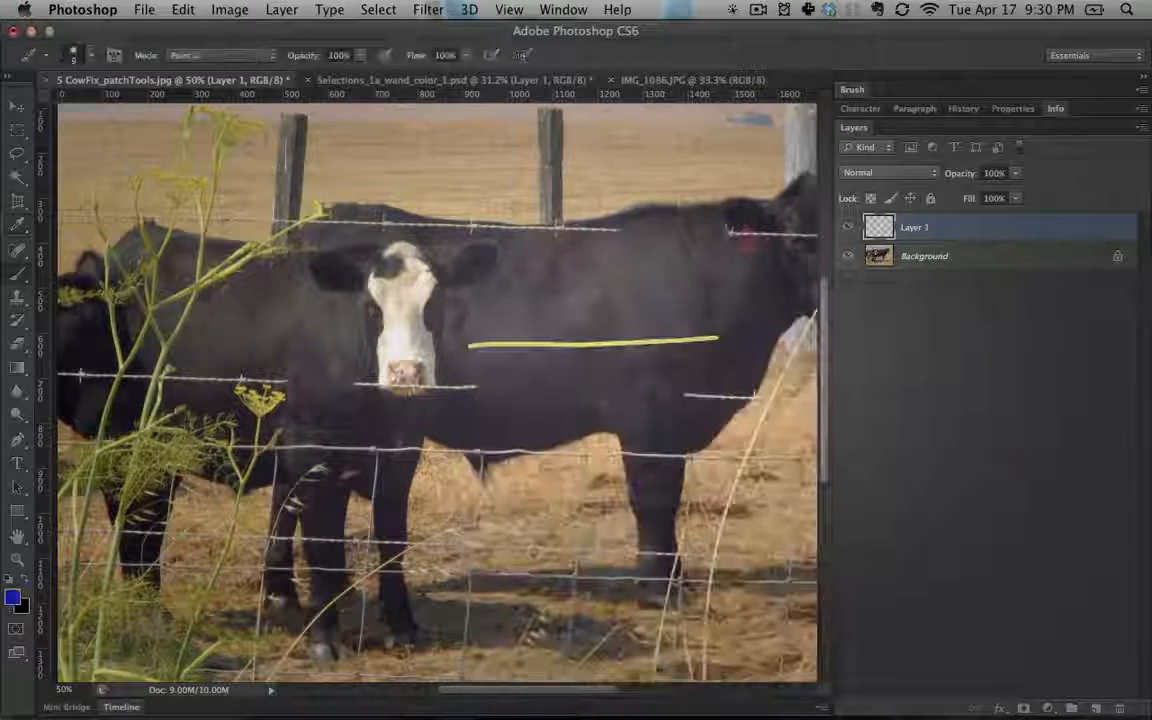
Undo the yellow stroke and paint a 45 px blue stroke across the upper side of the large cow
key(alt+super+z)
key(alt+super+z)
key(bracketright)
key(bracketright)
drag(453, 304, 810, 298)
Paint a thinner 20 px blue stroke from the large cow's flank to the calf's nose
key(bracketleft)
key(bracketleft)
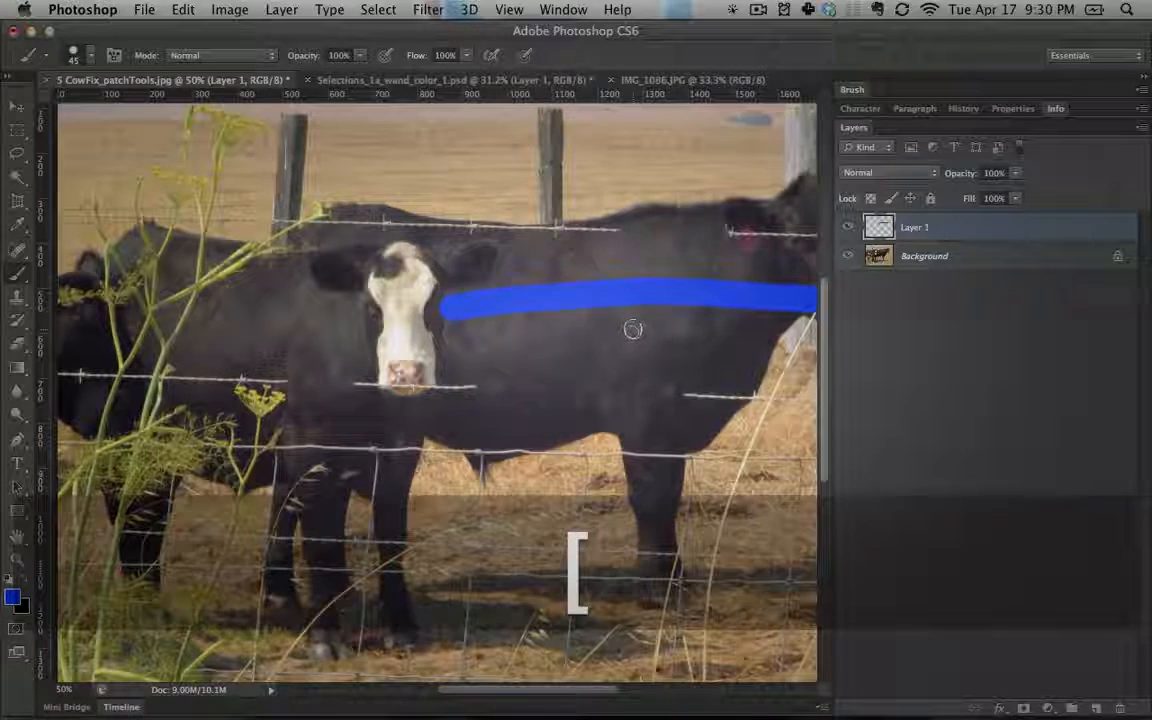
key(bracketleft)
drag(695, 328, 414, 372)
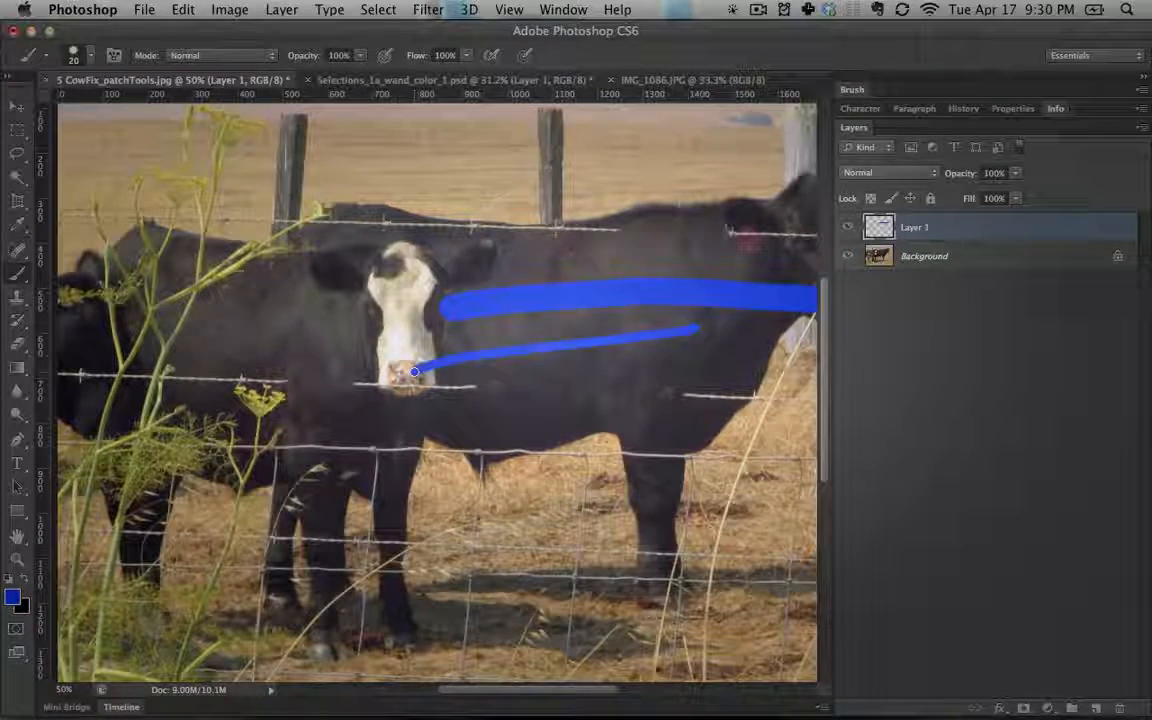
Enlarge the brush to 200 px and paint a thick blue stroke along the cows' backs
key(bracketright)
key(bracketright)
key(bracketright)
key(bracketright)
key(bracketright)
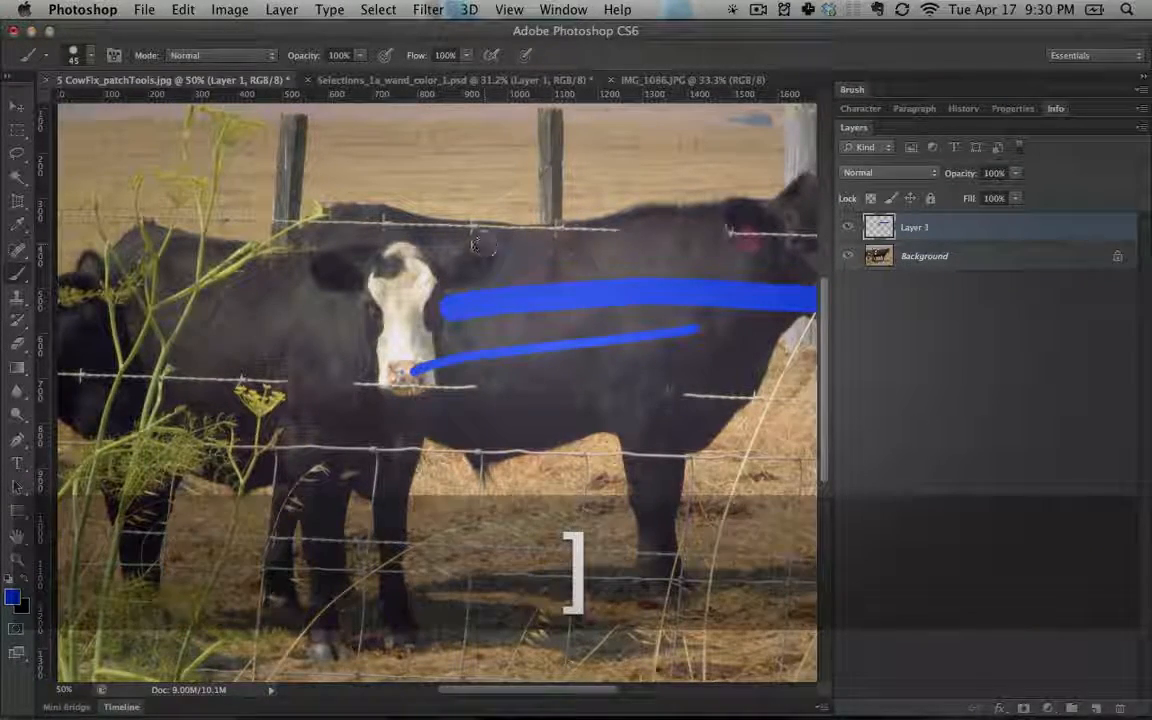
key(bracketright)
key(bracketright)
key(bracketright)
key(bracketright)
key(bracketright)
key(bracketright)
key(bracketright)
key(bracketright)
drag(277, 212, 656, 180)
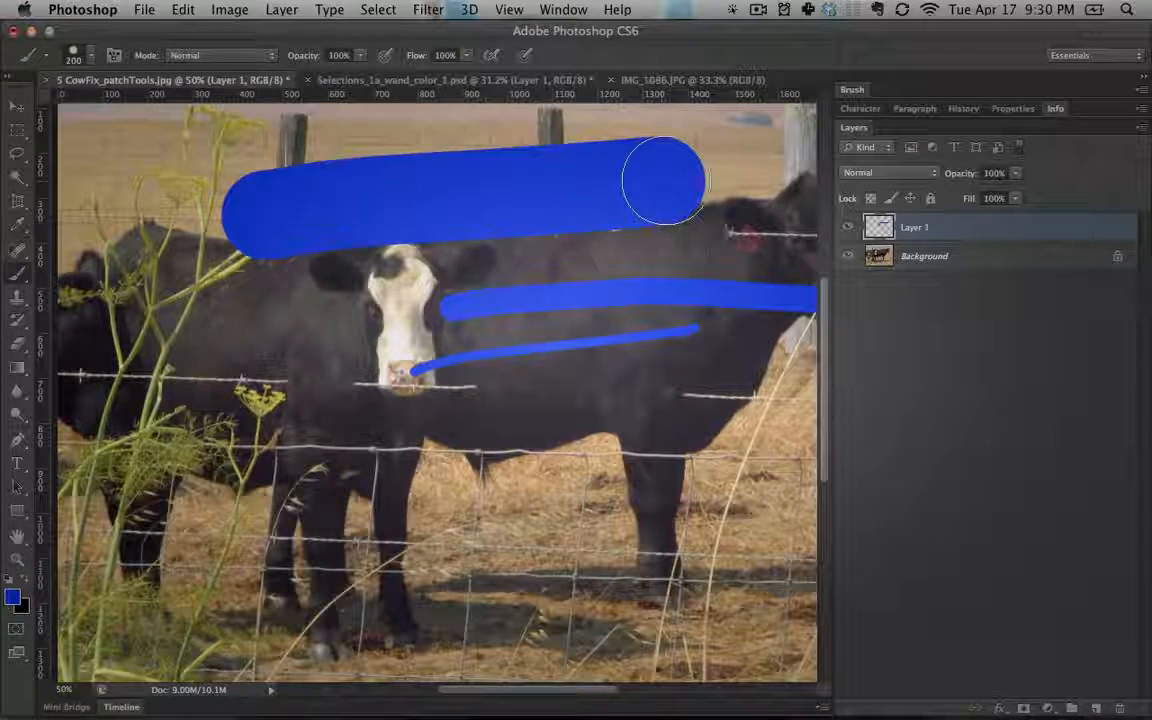
Paint a softer-edged 200 px blue stroke across the cows' bellies and a harder-edged one over the legs
key(shift)
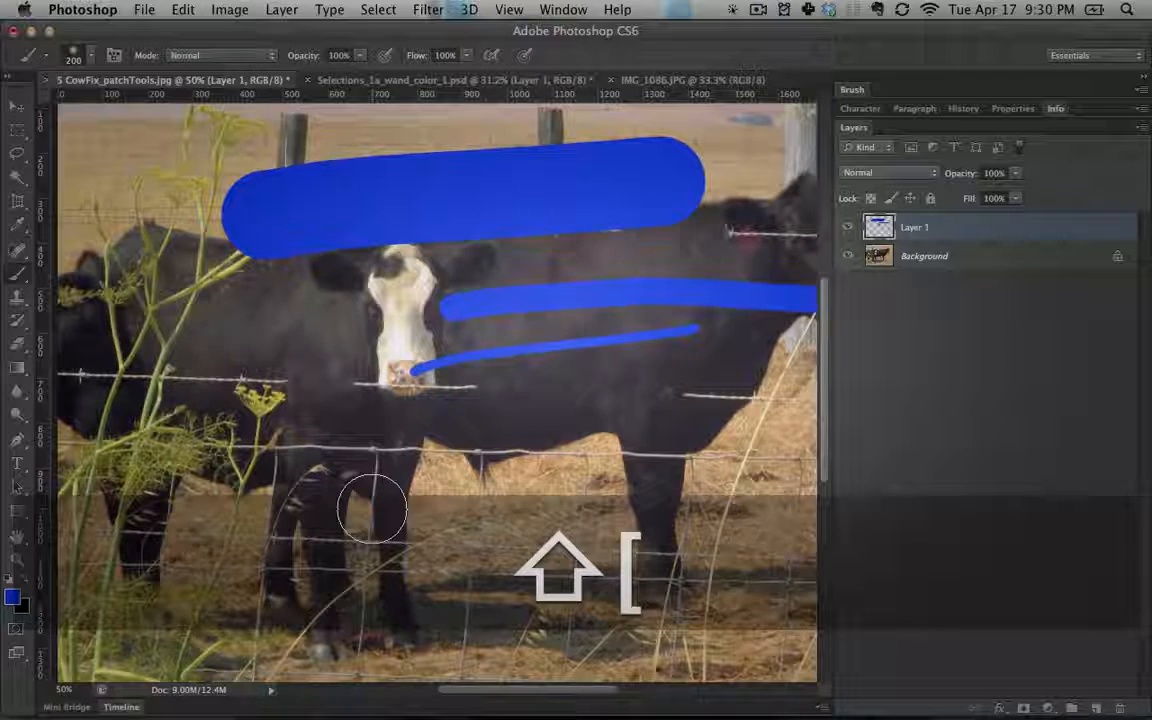
drag(249, 462, 641, 449)
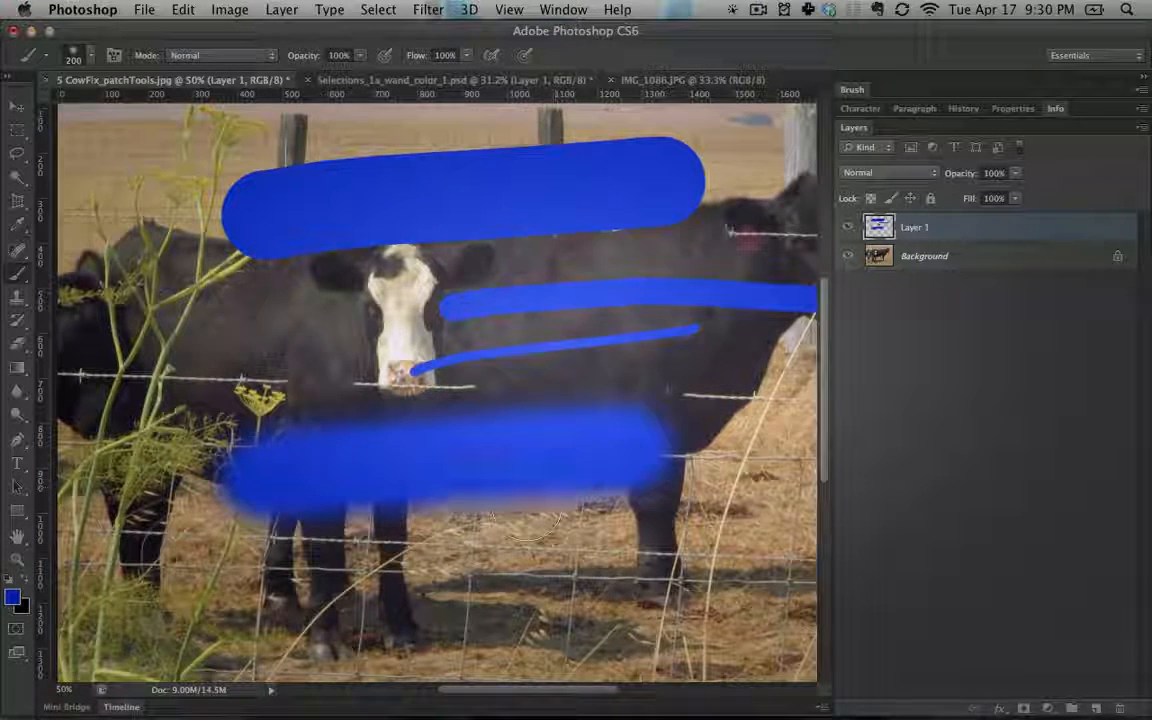
key(shift+bracketright)
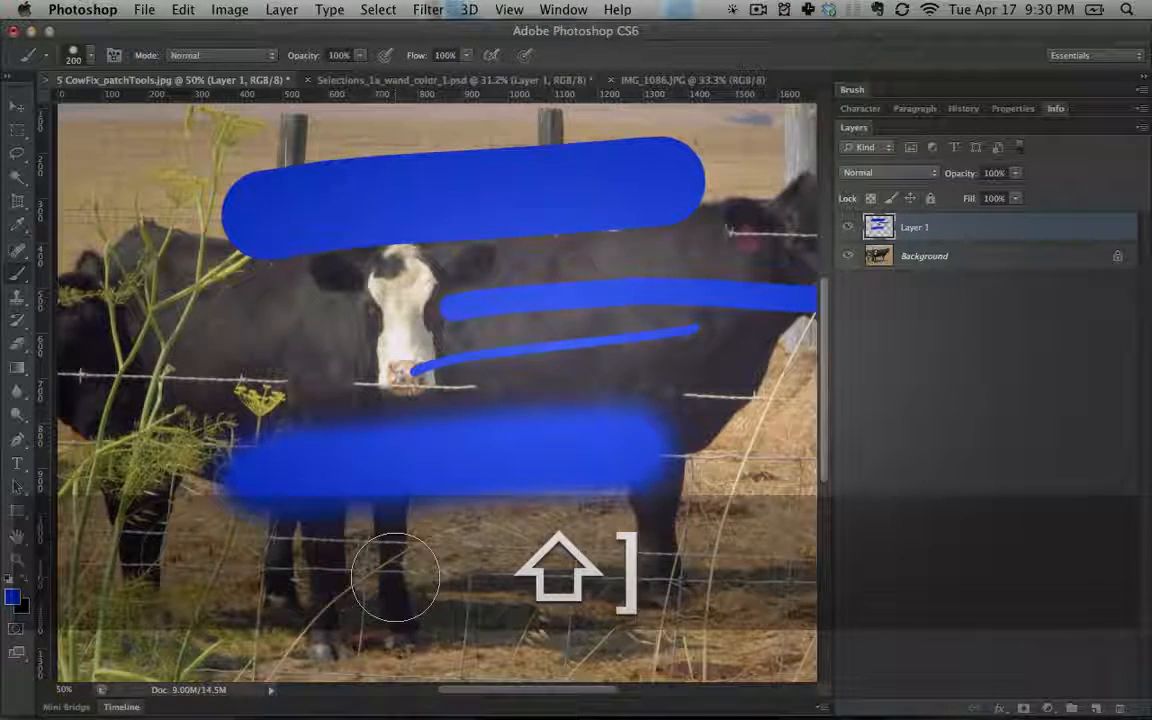
drag(395, 578, 740, 573)
Clear all paint from Layer 1 and remove the selection
key(super+a)
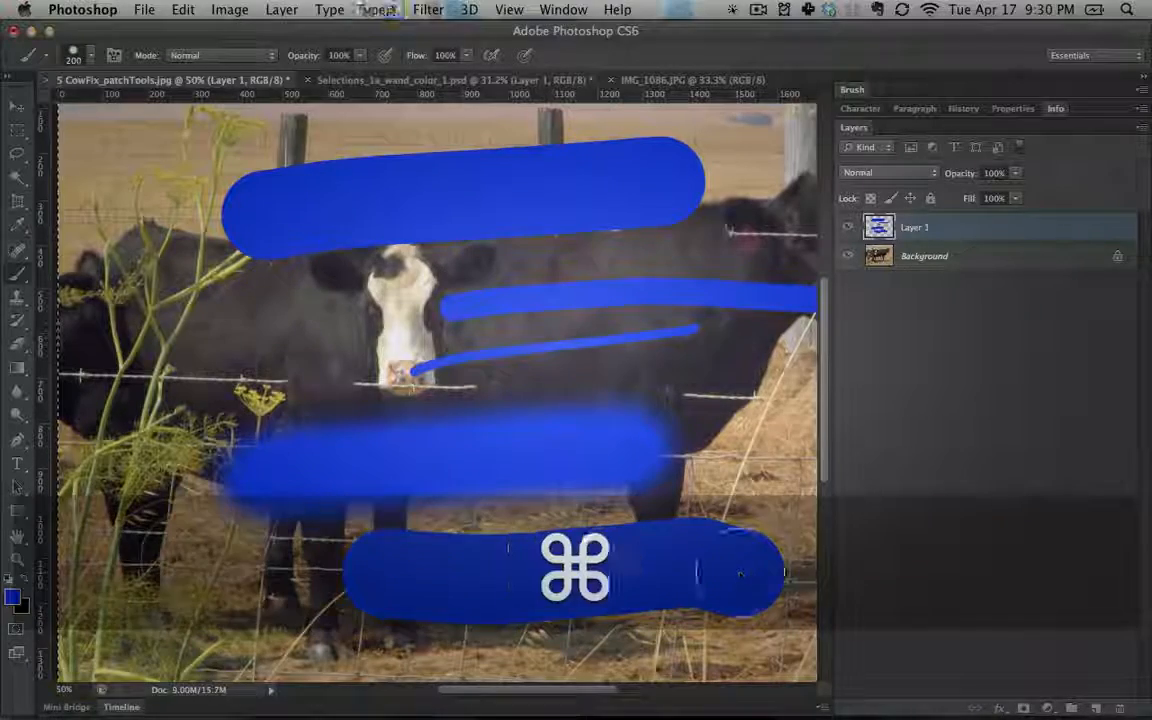
key(BackSpace)
key(super+d)
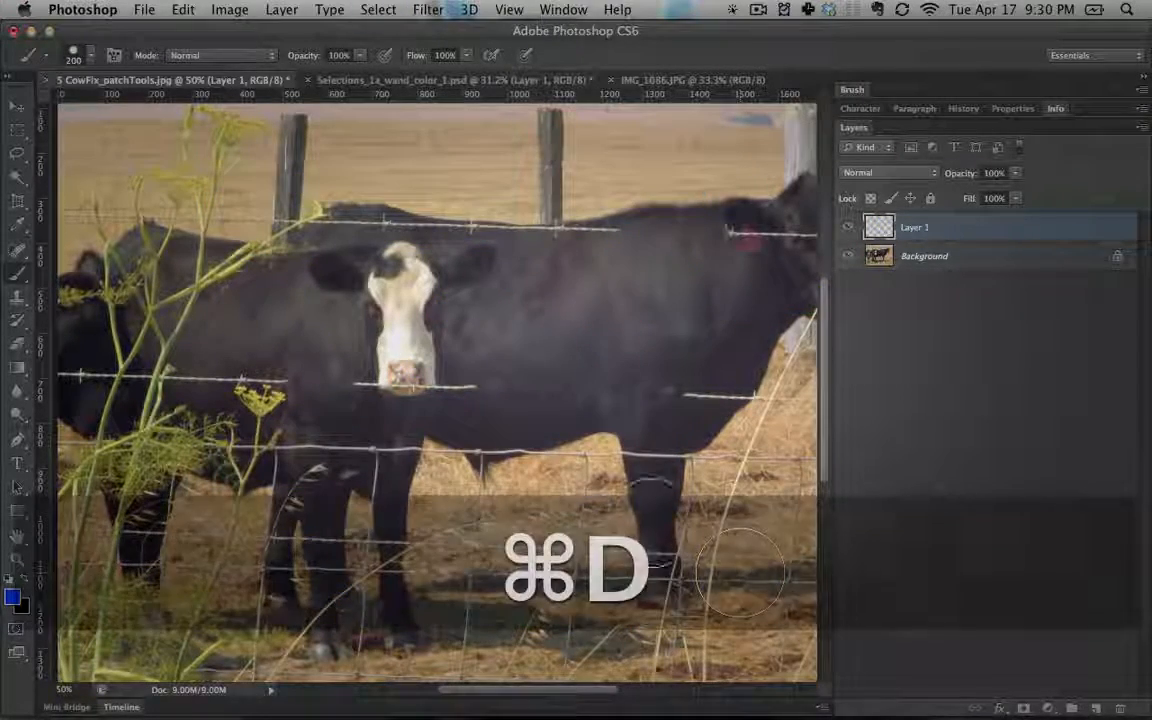
Reduce the brush to 80 px, sample the flower head's yellow-green and paint a zigzag on the large cow's side
key(bracketleft)
key(bracketleft)
key(bracketleft)
key(bracketleft)
key(bracketleft)
key(bracketleft)
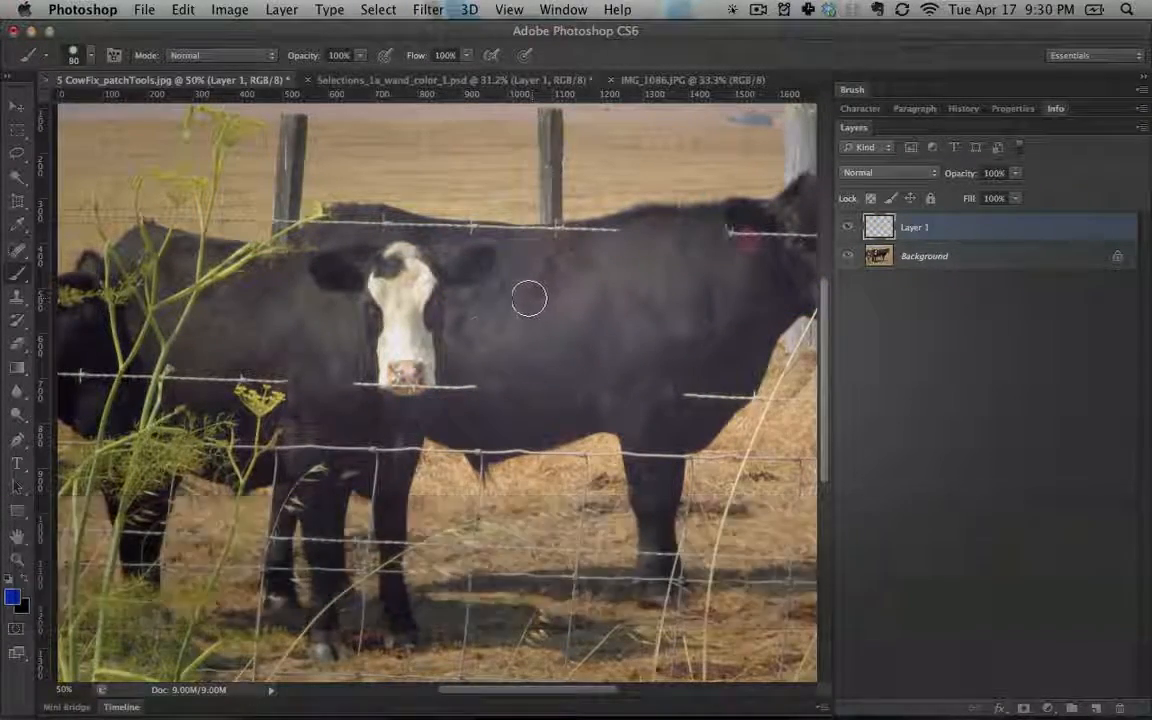
alt+click(265, 390)
drag(510, 295, 695, 385)
Sample colours from the calf's white face and pink nose, painting patches beside the green zigzag
alt+click(413, 342)
mouse_move(580, 316)
mouse_down()
mouse_move(490, 348)
mouse_move(625, 372)
mouse_up()
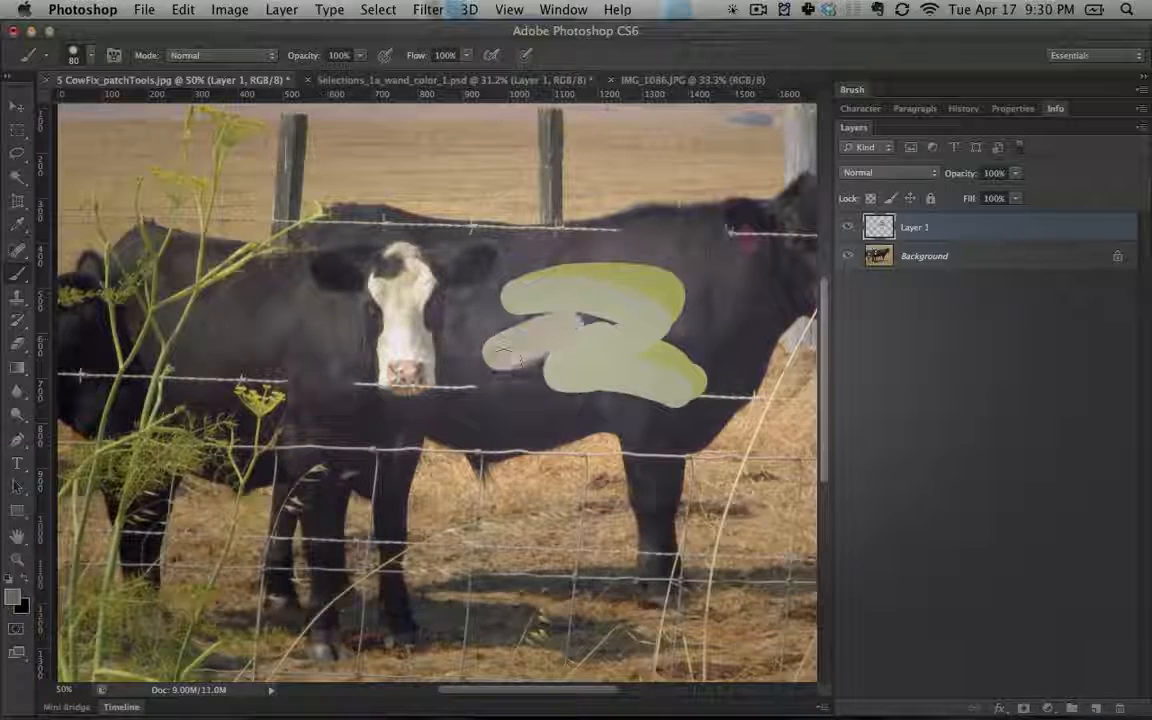
mouse_move(510, 354)
mouse_down()
mouse_move(538, 348)
mouse_move(534, 333)
mouse_move(523, 364)
mouse_up()
alt+click(407, 375)
Try the 36 px textured brush preset with a pale scribble over the cows' bodies, and undo the scribble
right_click(542, 359)
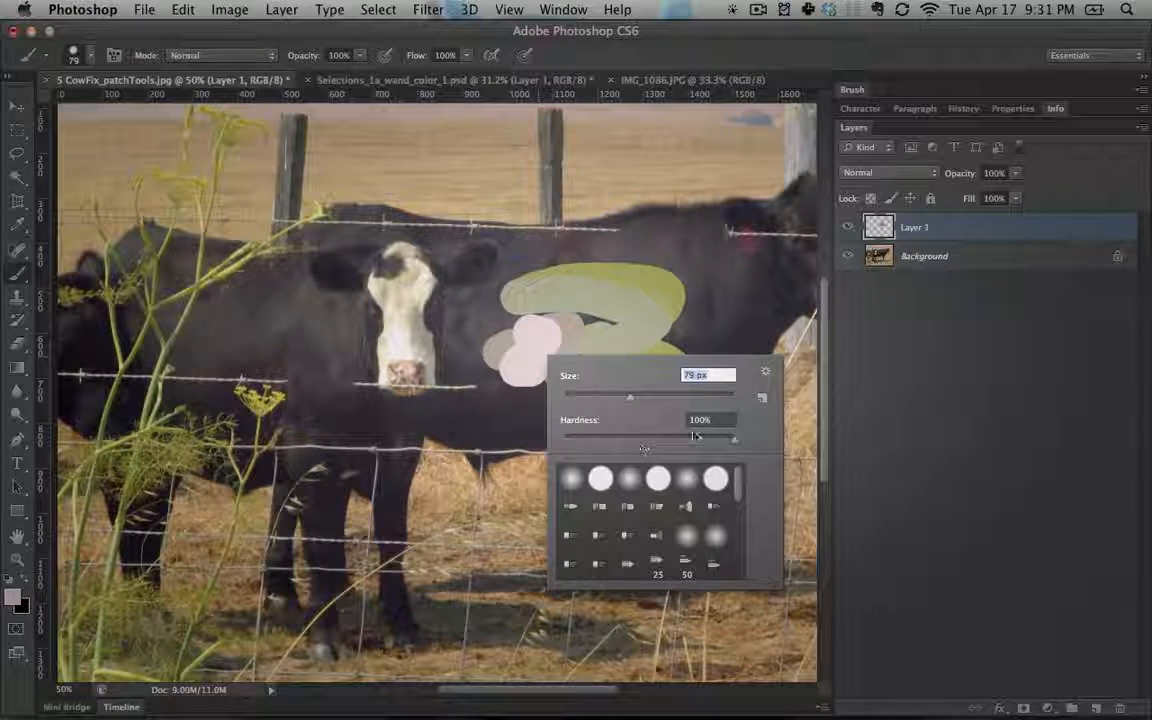
click(766, 374)
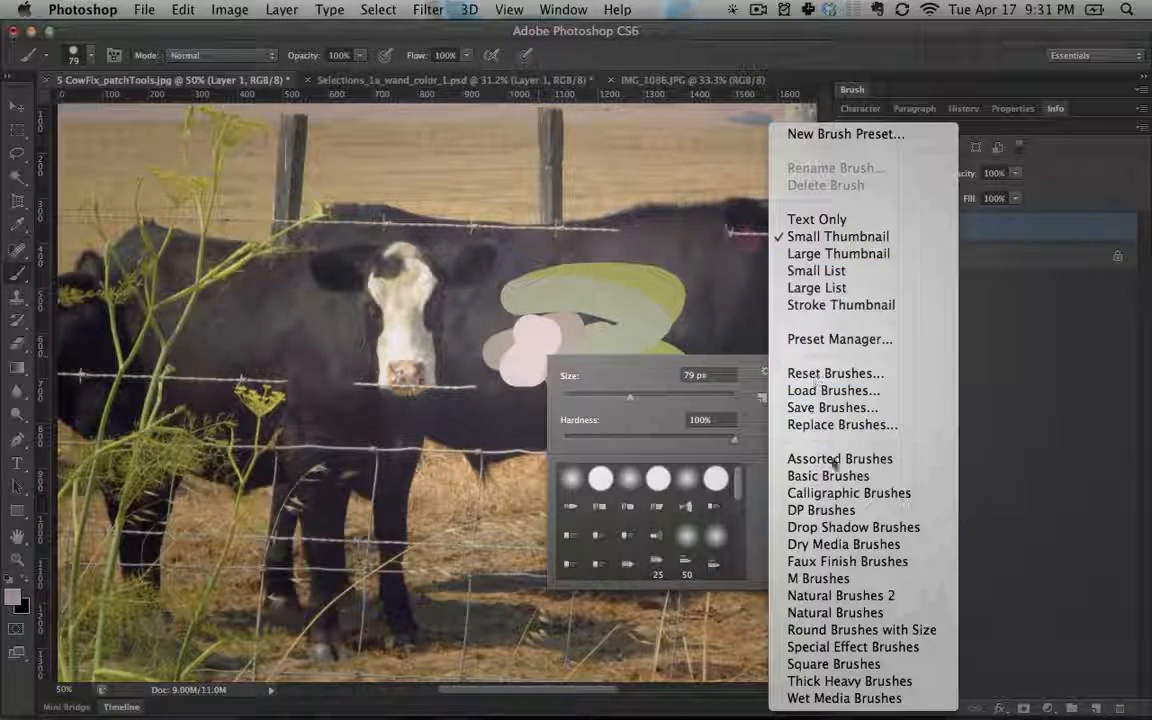
click(740, 496)
drag(740, 496, 743, 556)
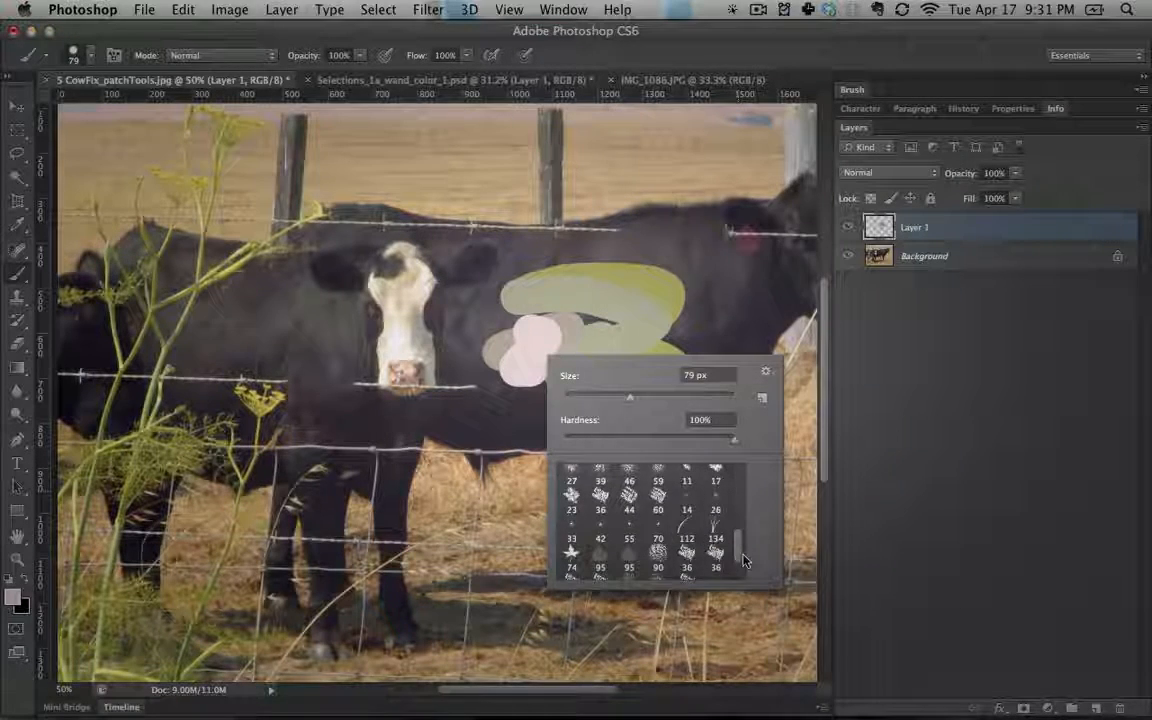
click(711, 563)
mouse_move(226, 332)
mouse_down()
mouse_move(272, 320)
mouse_move(337, 476)
mouse_move(482, 470)
mouse_up()
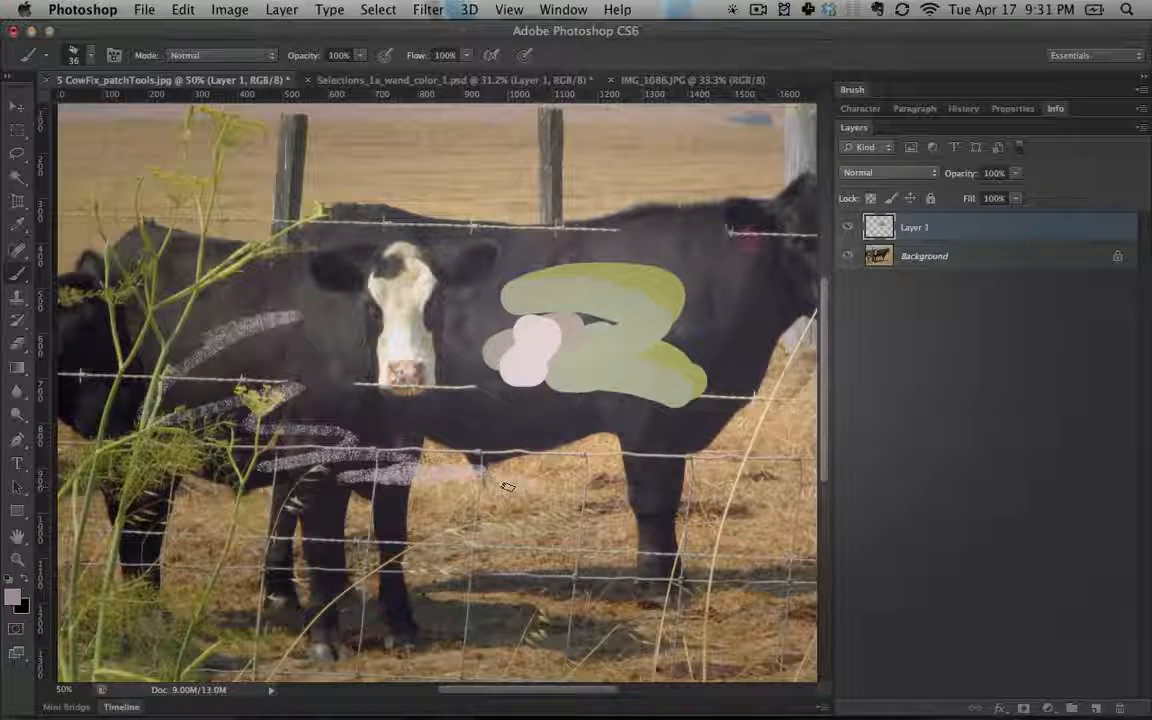
key(cmd+z)
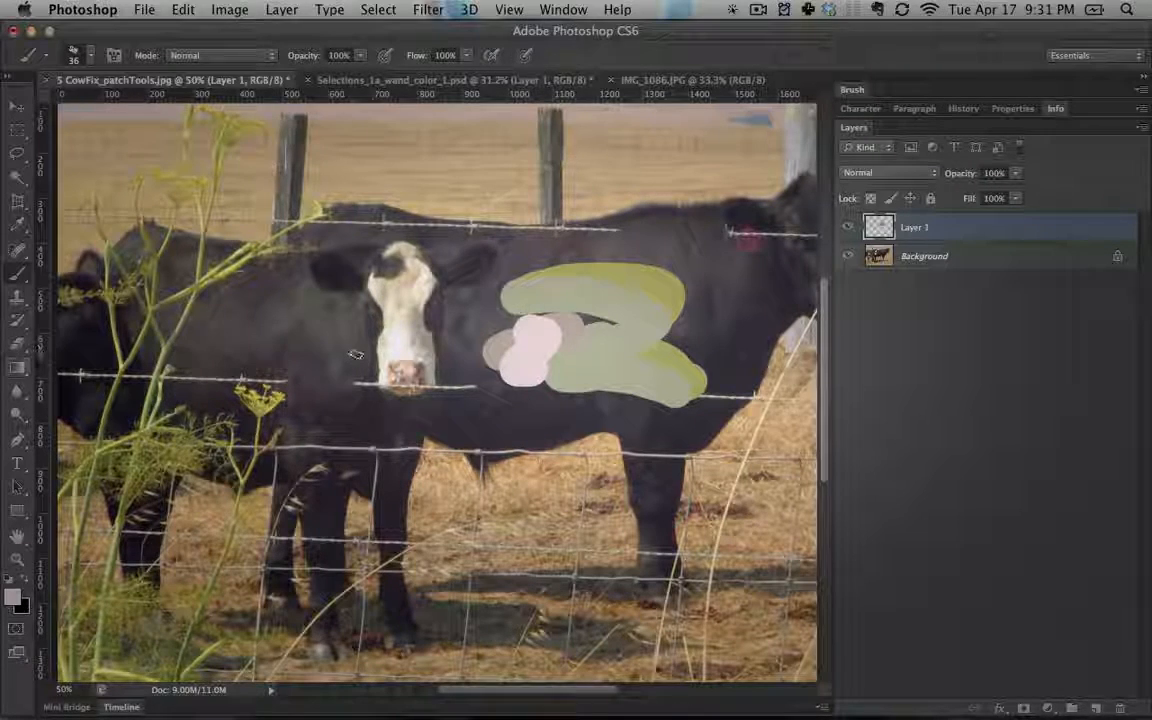
Select the yellow flower head with a rectangular marquee and desaturate it on the Background layer
click(17, 130)
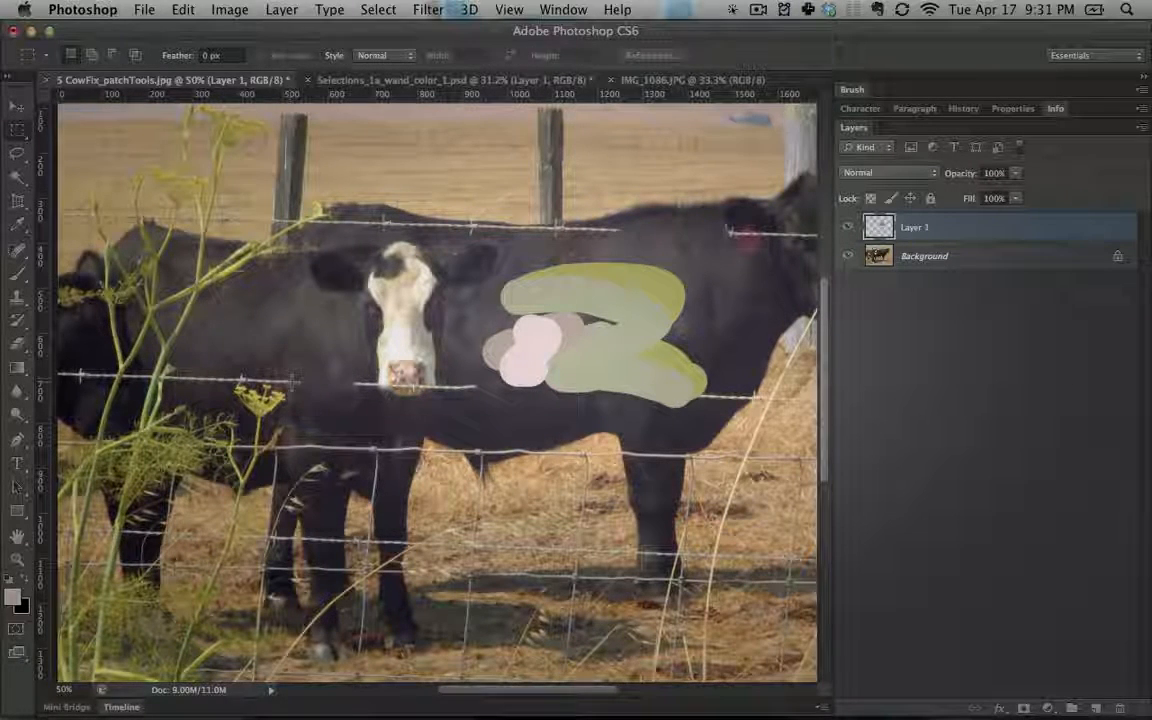
drag(236, 416, 232, 418)
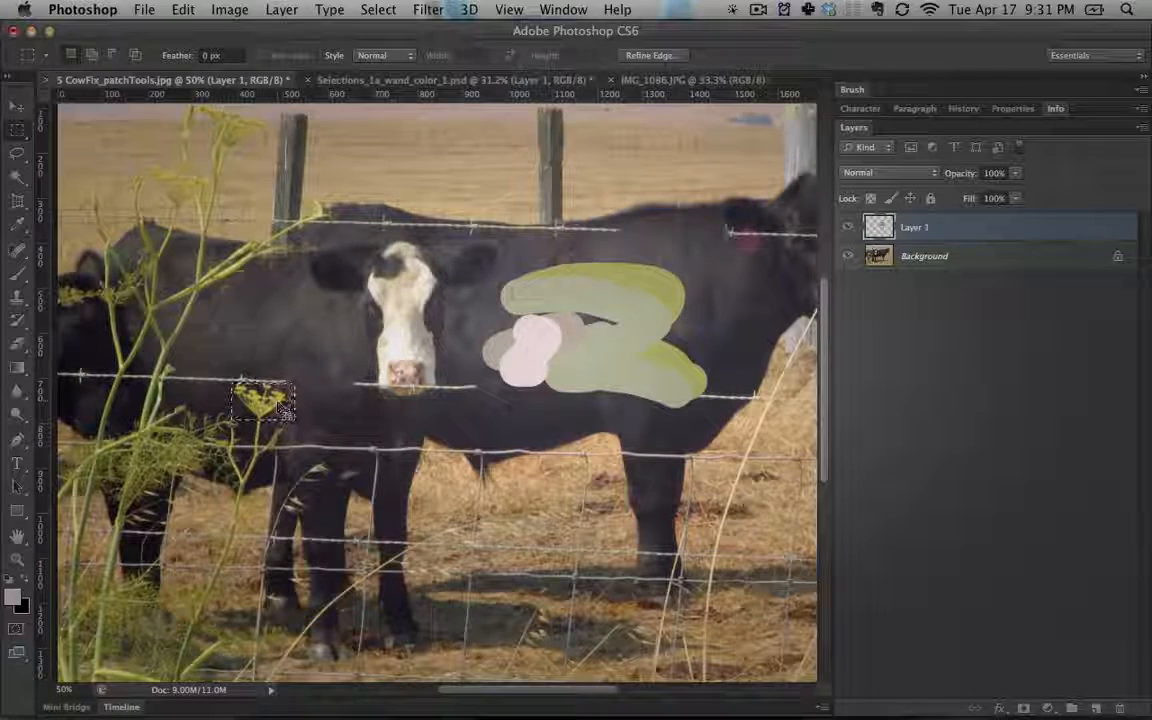
key(shift+super+u)
key(Return)
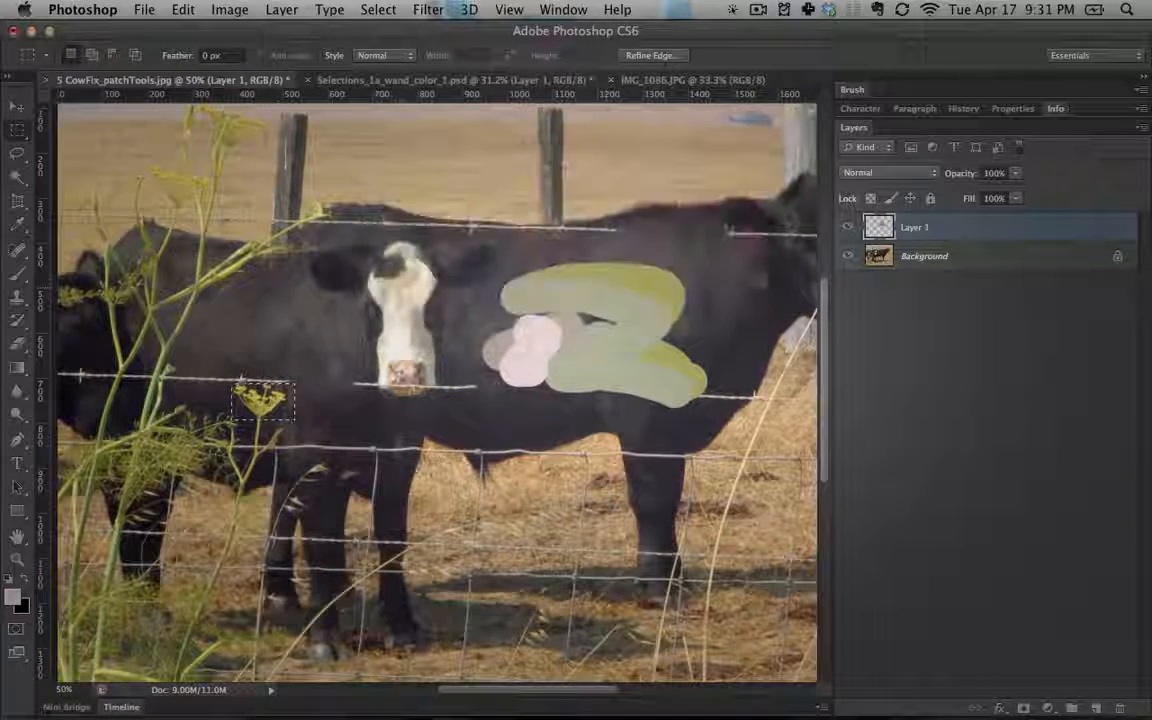
click(967, 258)
key(shift+super+u)
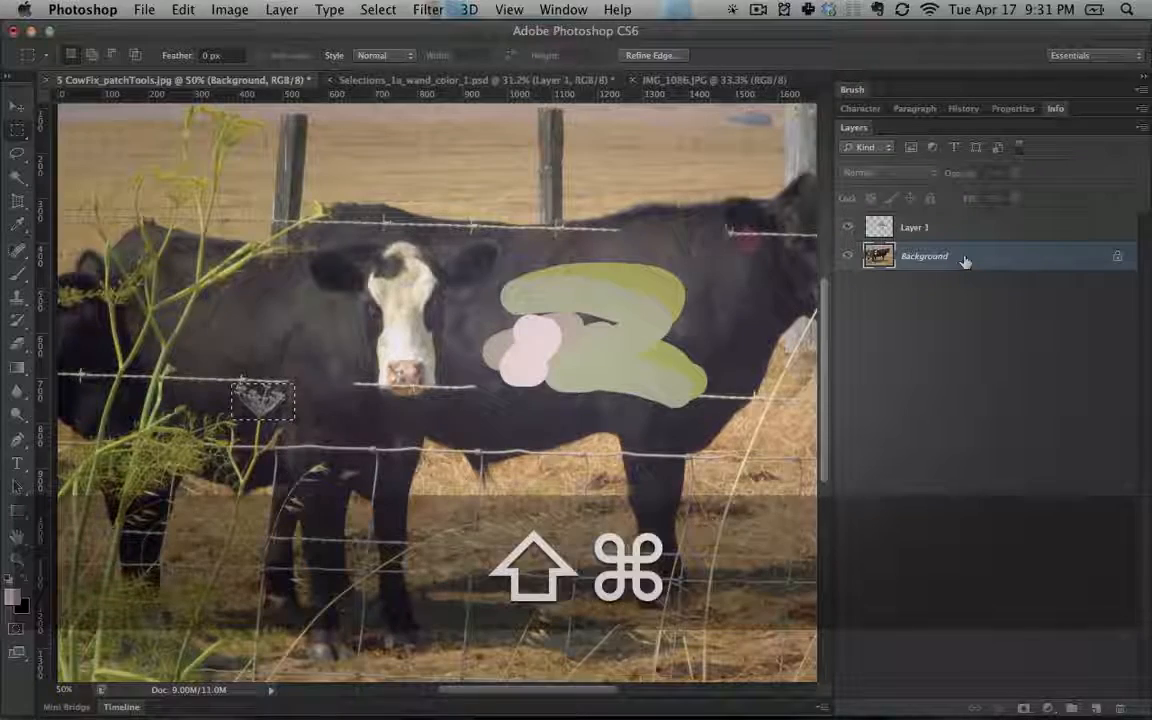
Raise the flower selection's contrast with Curves, sampling the white point on the flower and the black point on its dark surroundings
key(super+m)
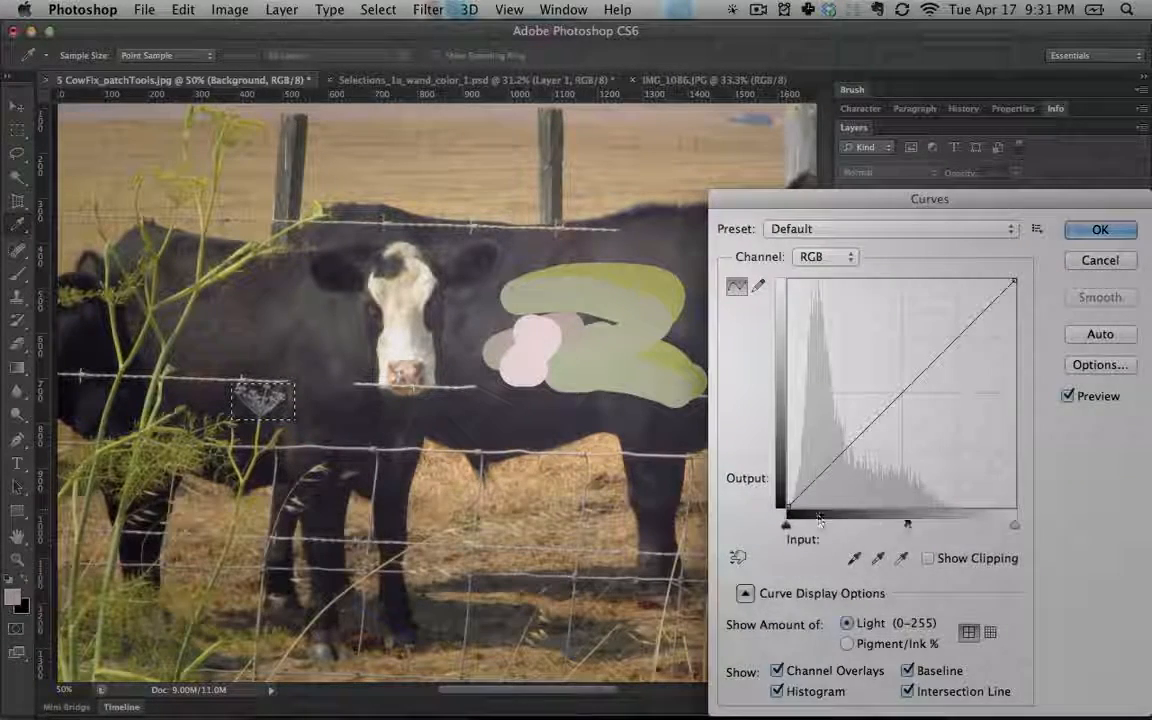
click(264, 402)
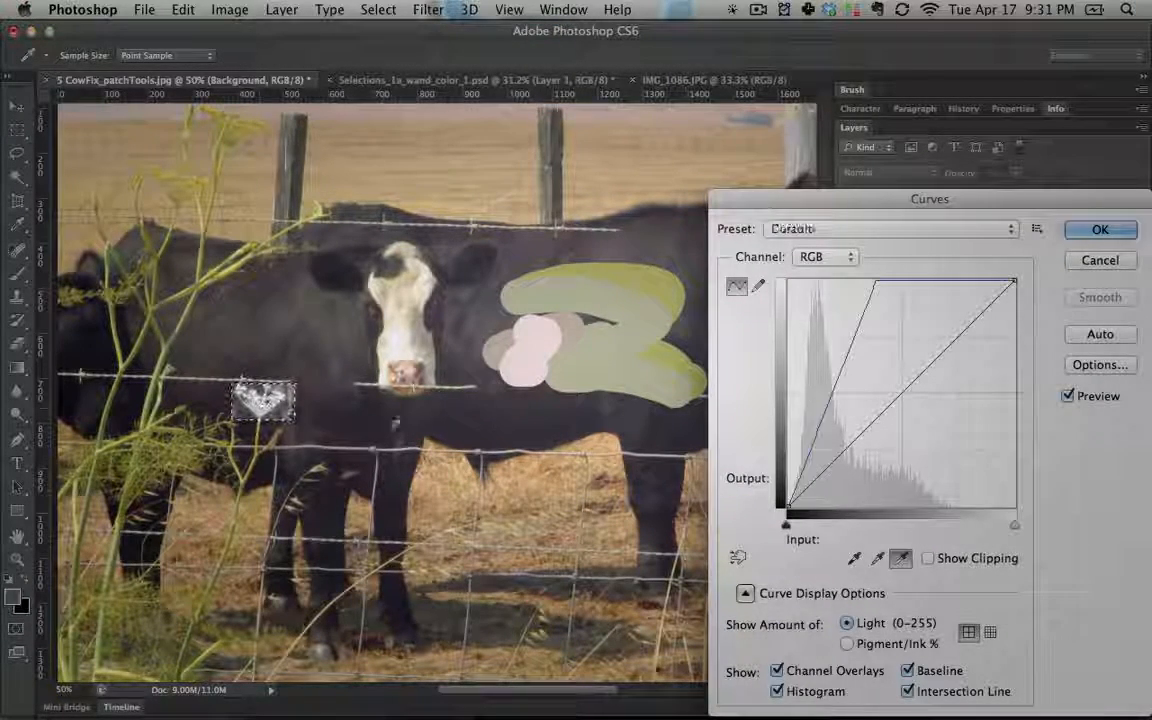
click(854, 559)
click(287, 403)
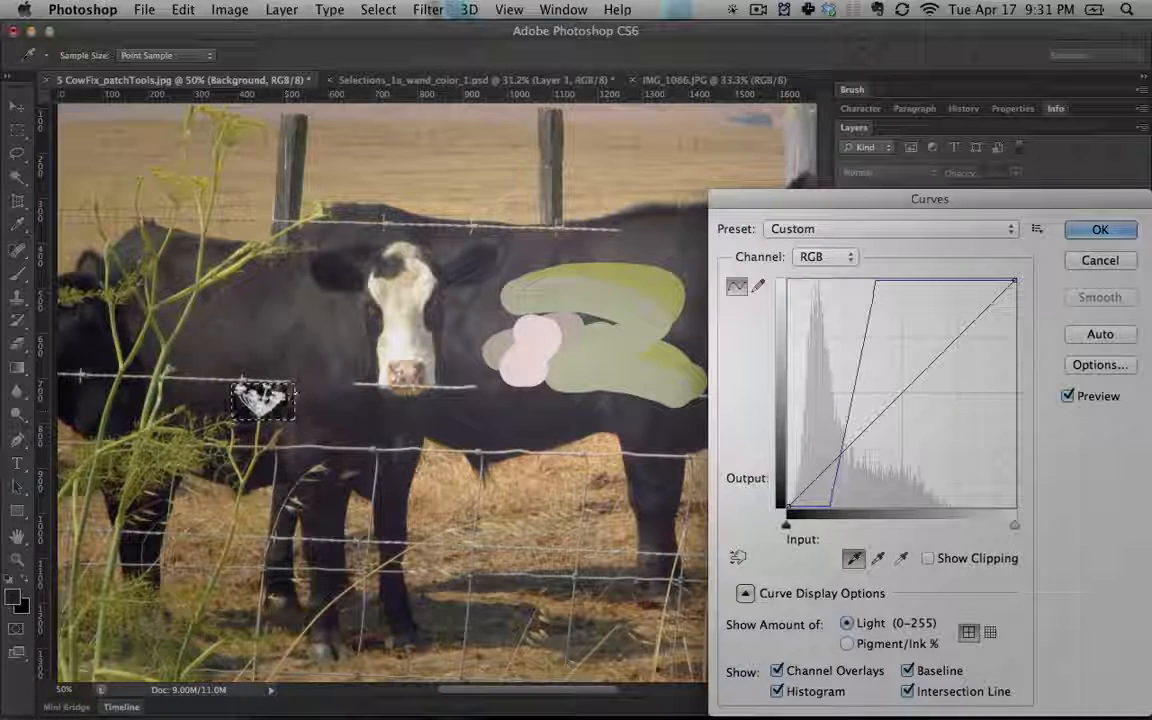
click(287, 392)
click(286, 386)
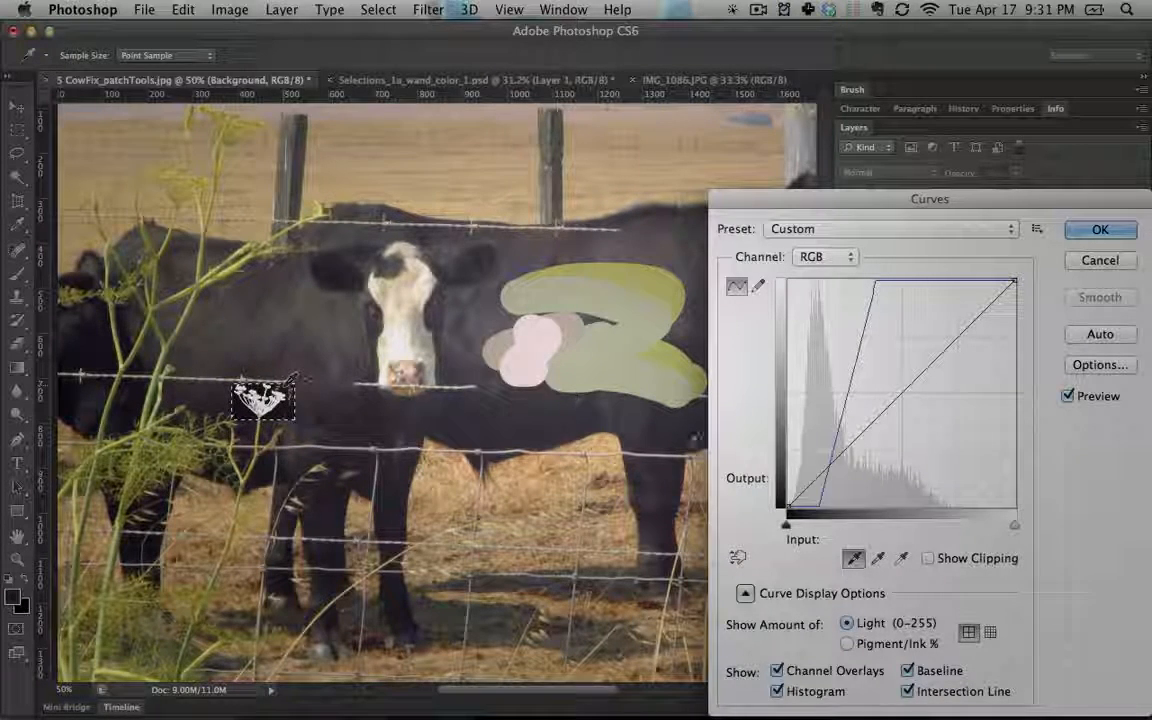
click(1100, 230)
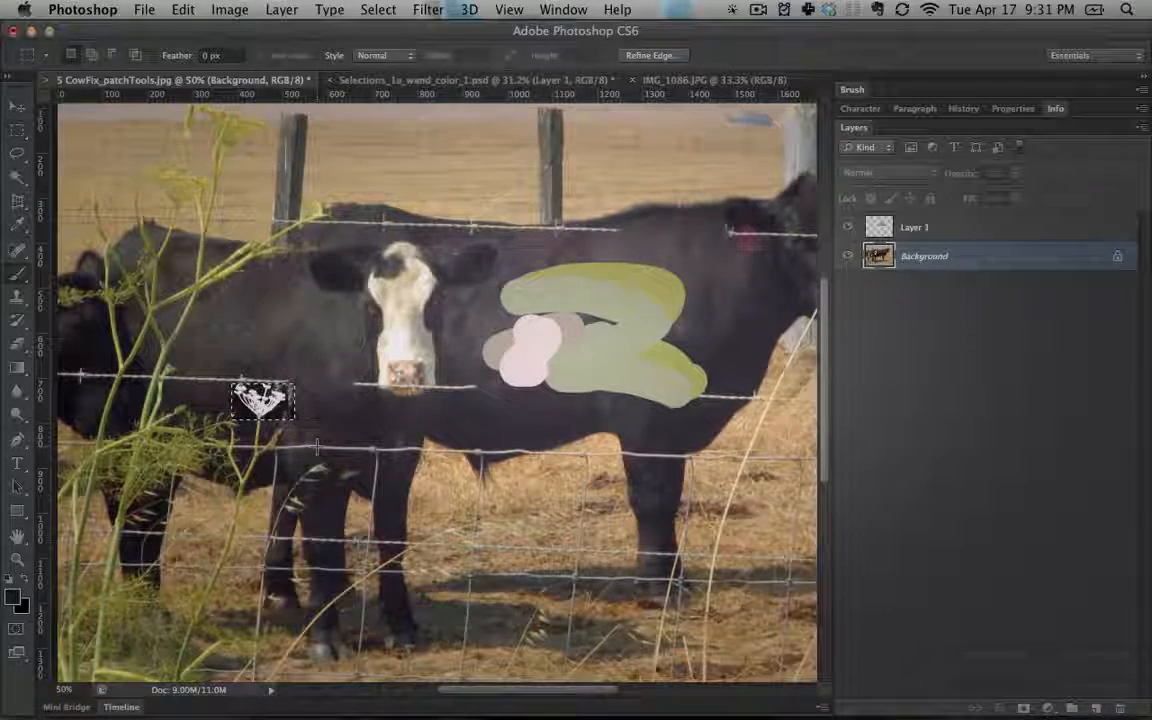
Switch to the Brush tool and load the plain 30 px hard round preset without texture or dual brush
key(b)
key(bracketright)
key(bracketright)
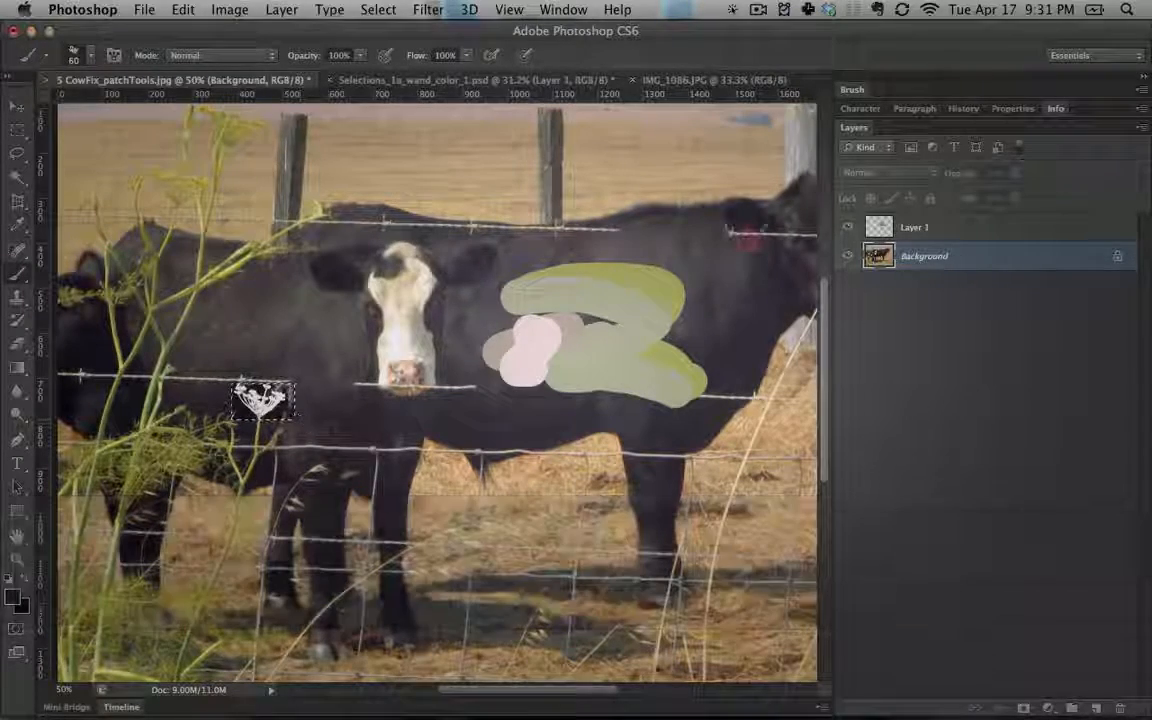
click(851, 90)
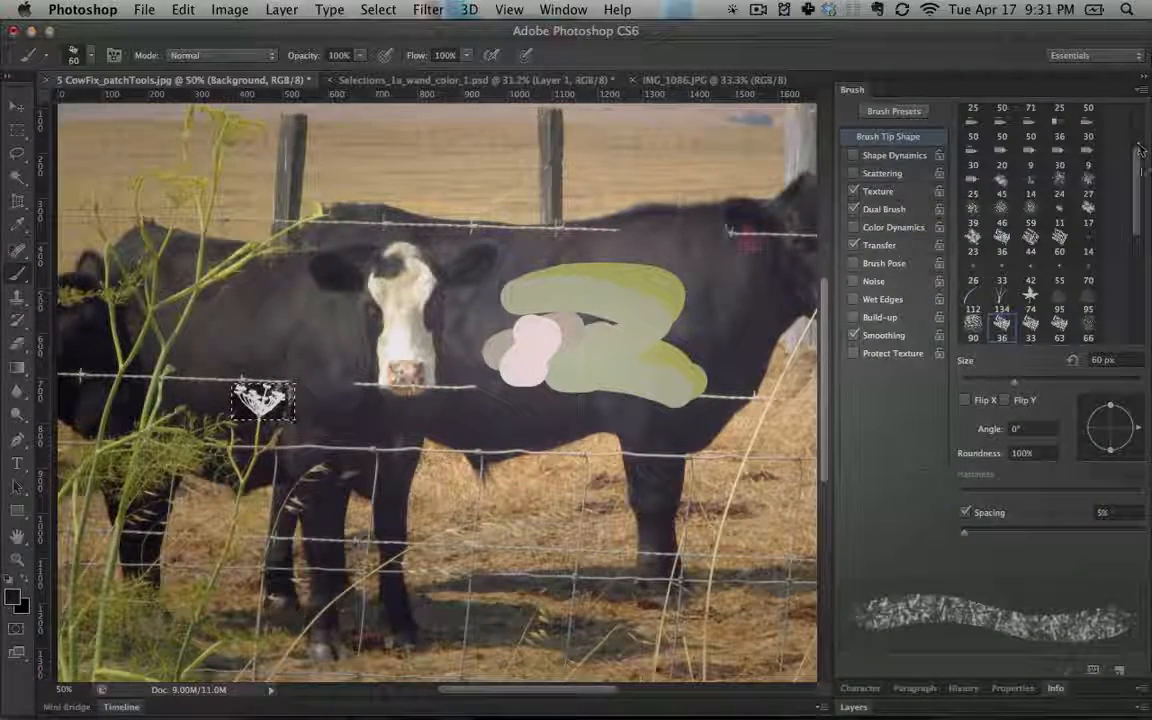
drag(1139, 148, 1139, 108)
click(1031, 114)
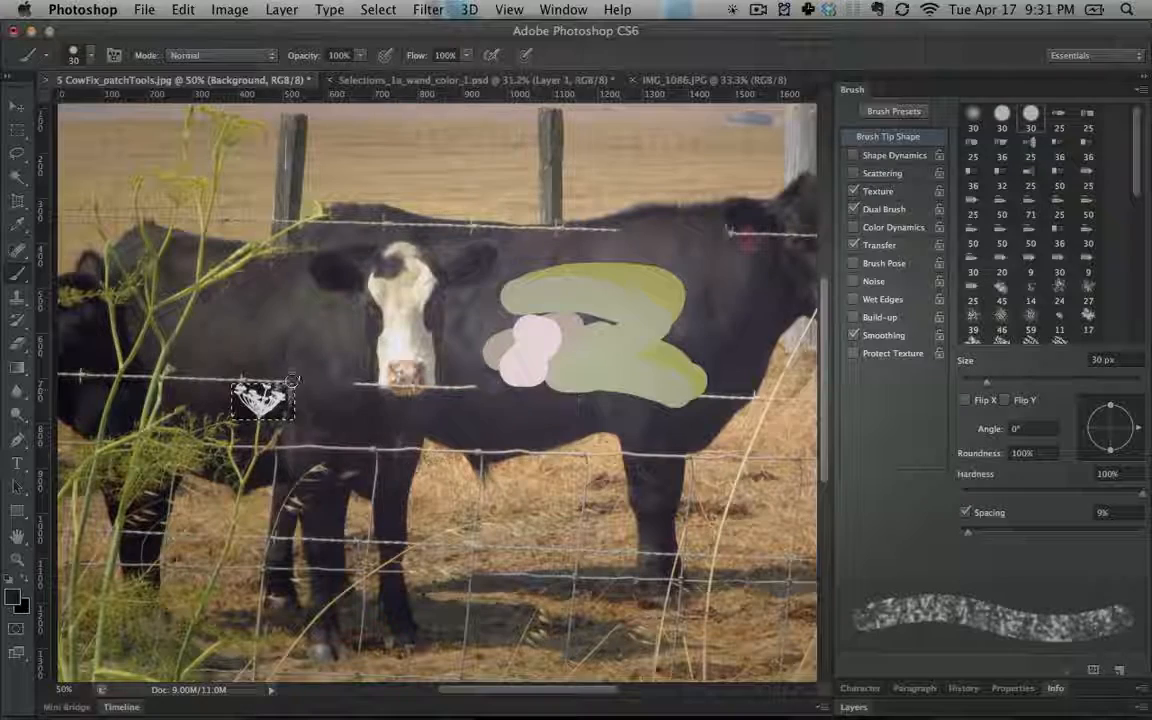
key(0)
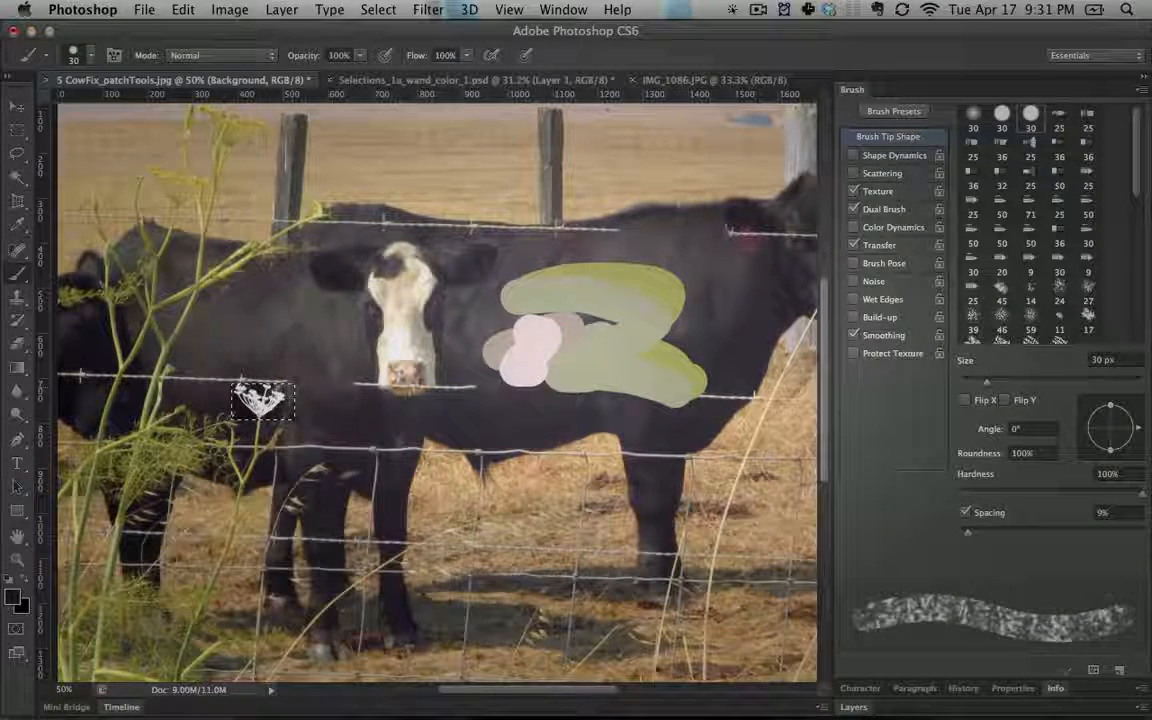
right_click(262, 400)
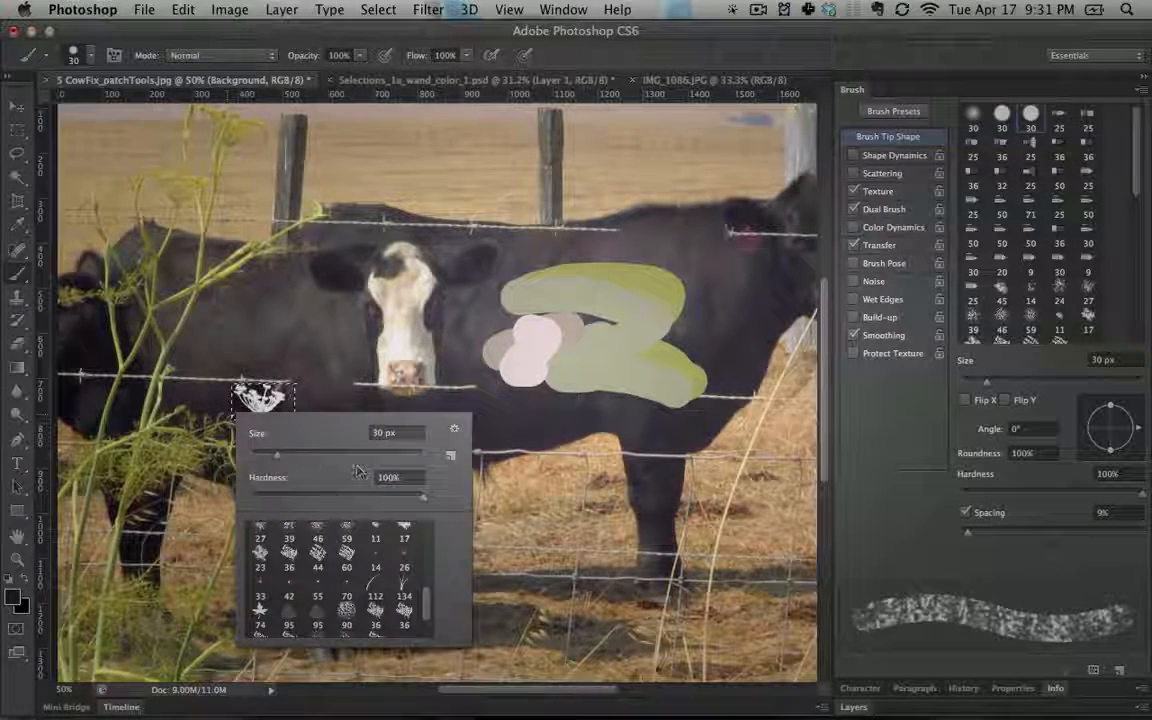
scroll(430, 570, up, 5)
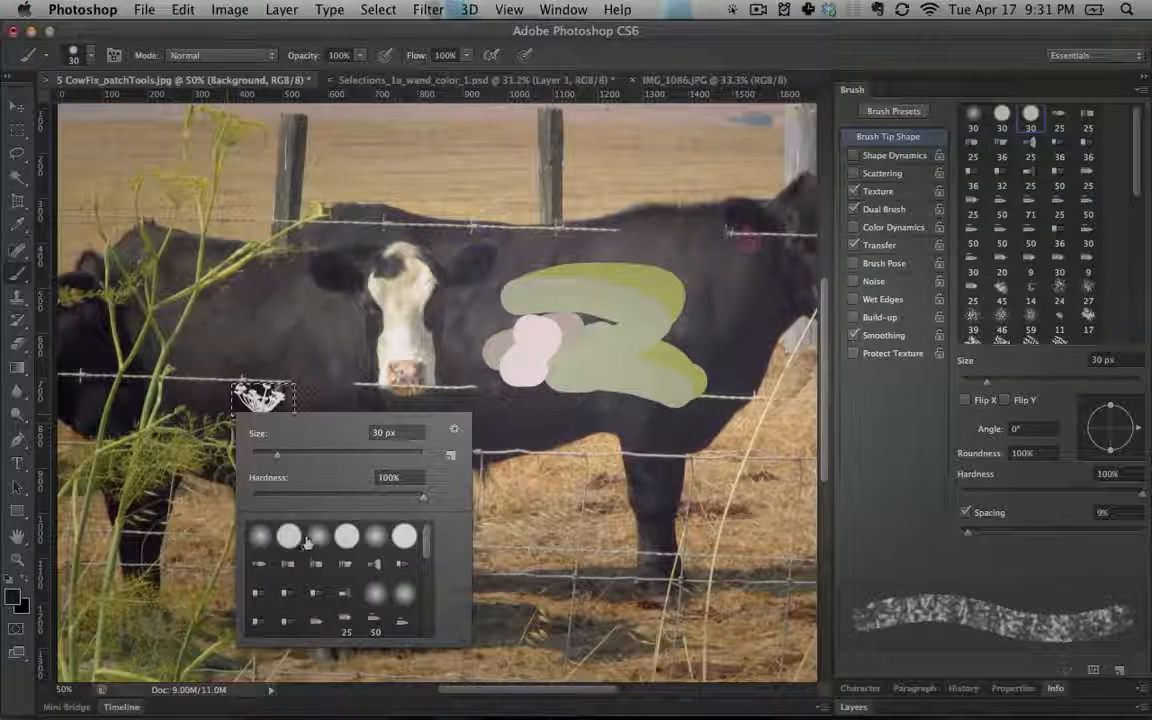
click(289, 537)
click(311, 399)
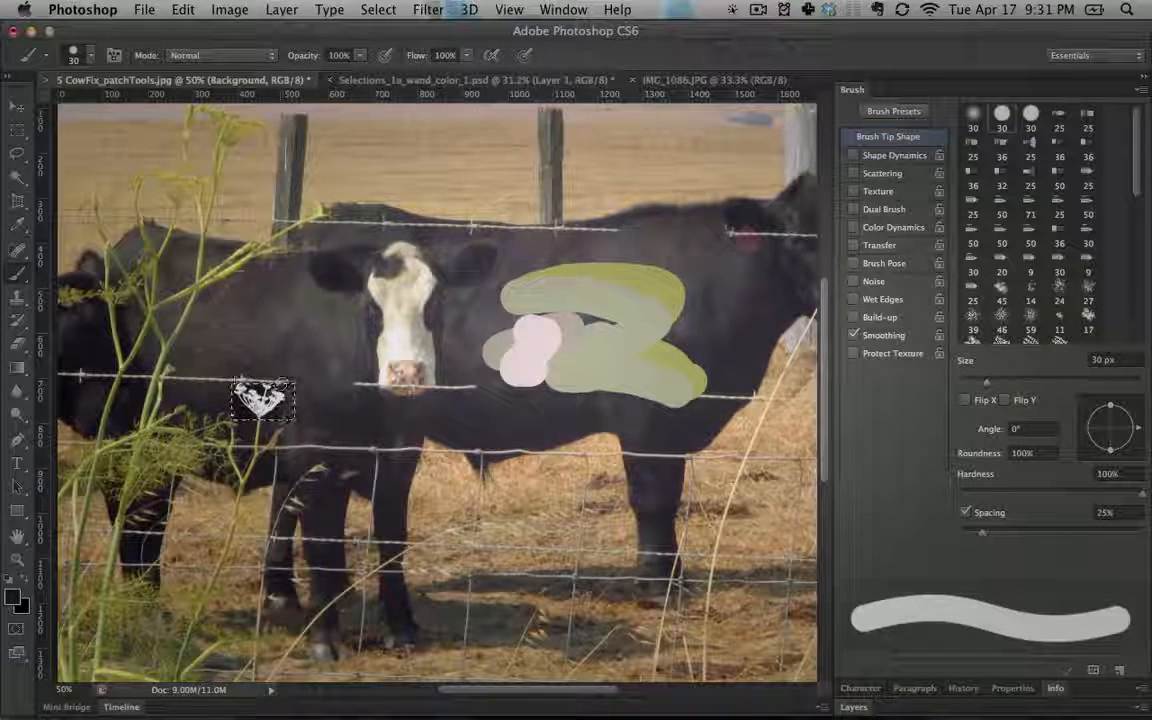
Try inverting the black-and-white tones of the selected flower head, and undo the inversion
key(super+i)
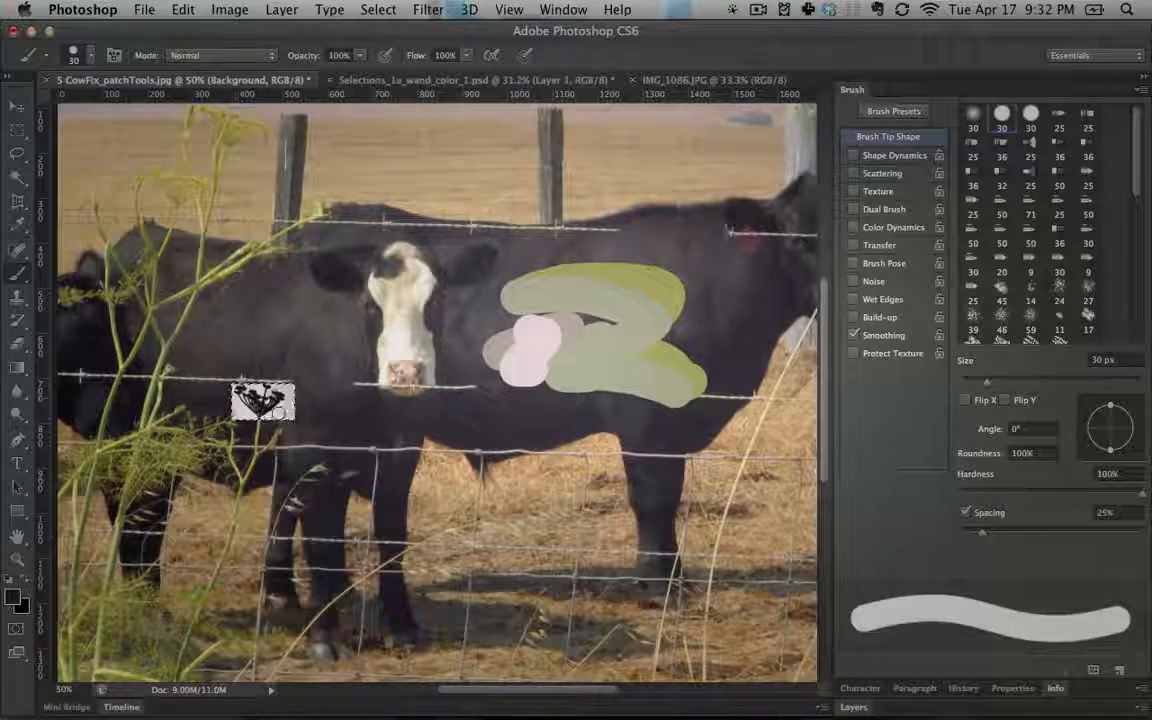
key(super+z)
key(super+z)
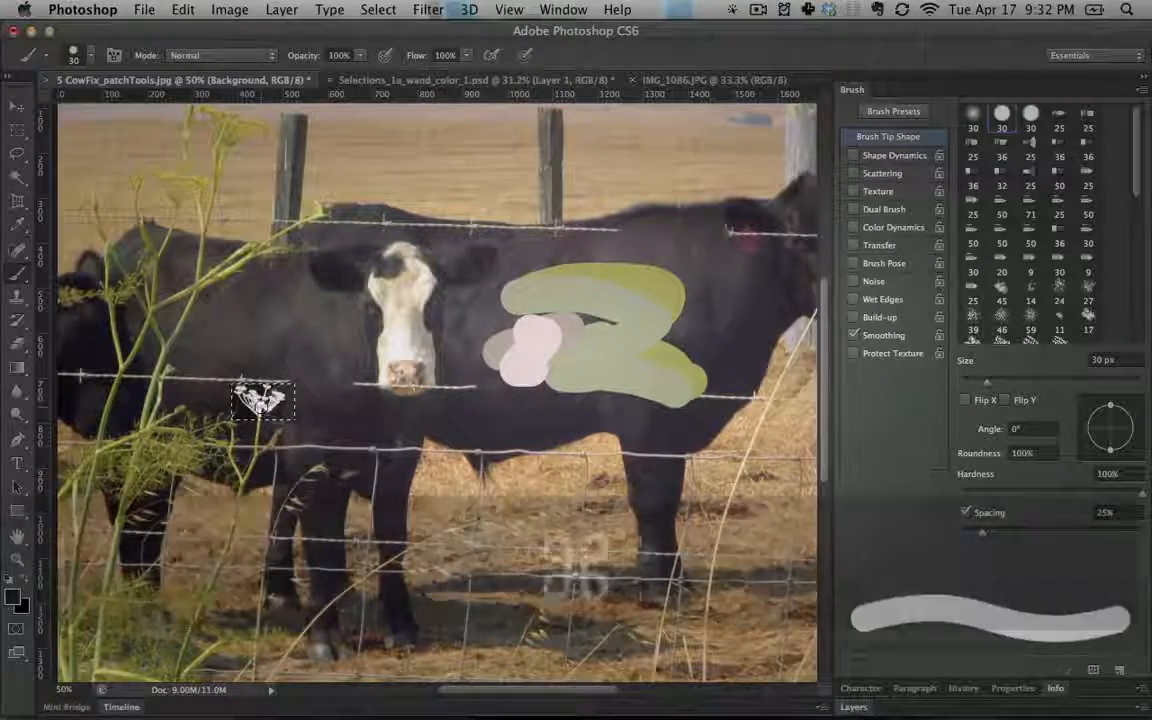
key(super+z)
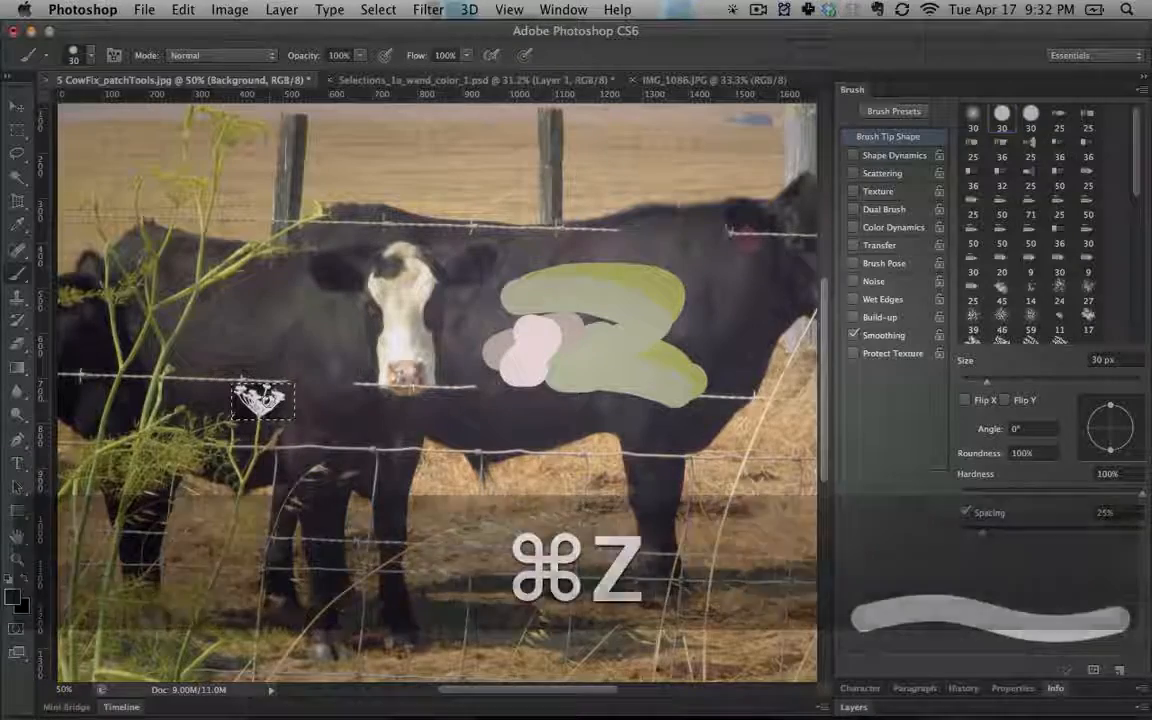
Define the selected white-on-black flower head as a brush preset, keeping the suggested name
click(176, 9)
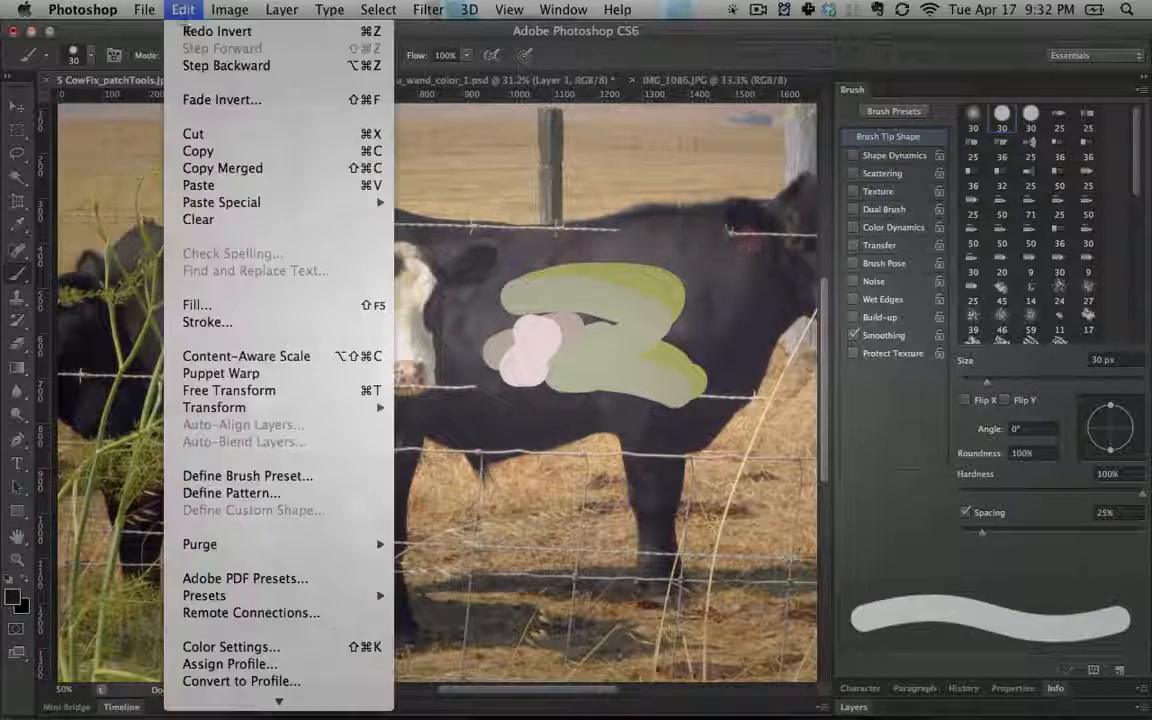
click(257, 473)
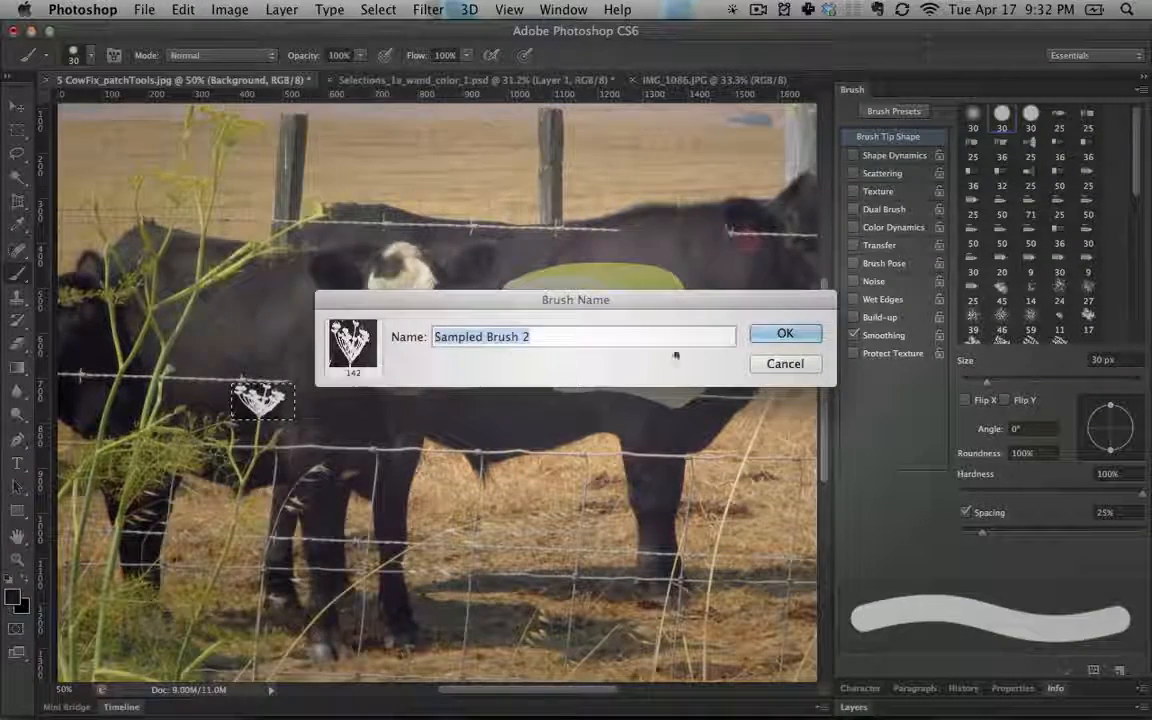
click(785, 333)
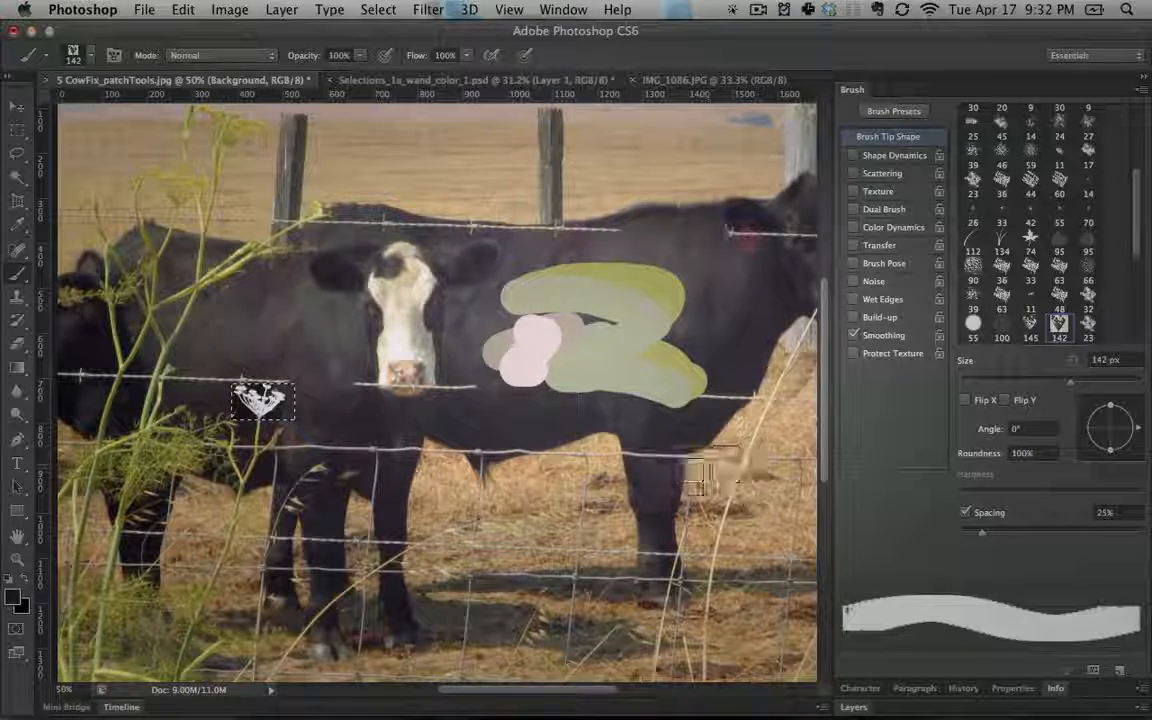
Invert the selected flower head to black on white and define it as another brush preset with the suggested name
click(852, 89)
click(853, 127)
key(alt+super+z)
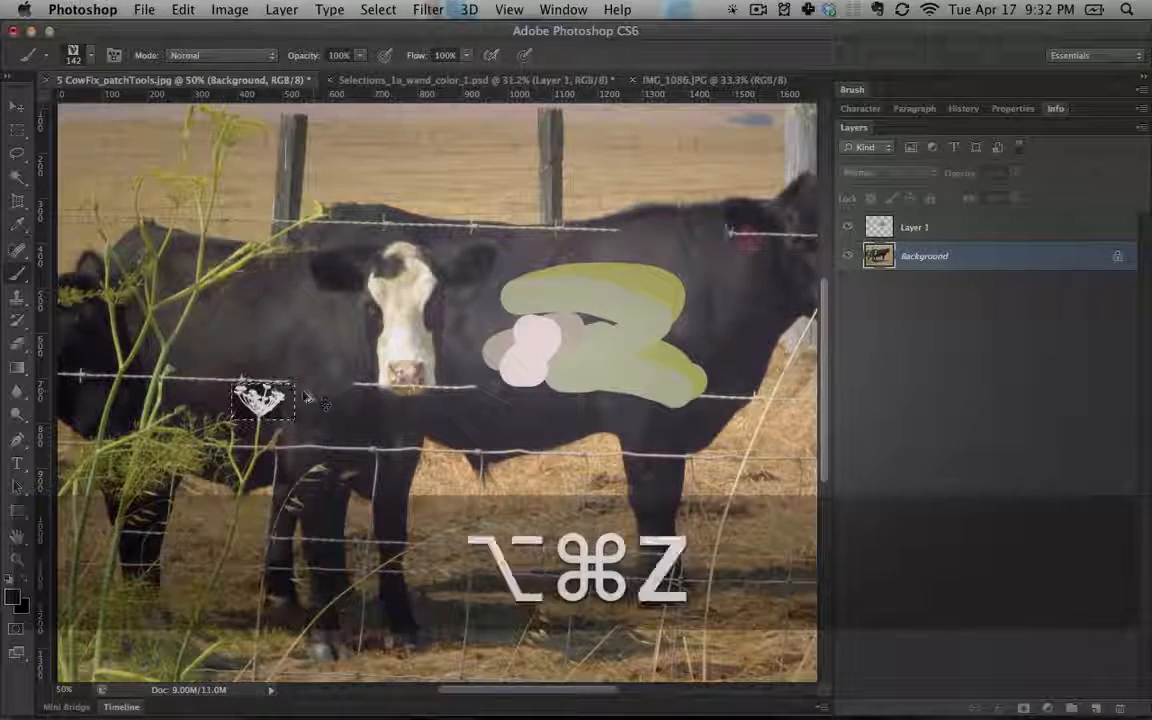
key(alt+super+z)
key(alt+super+z)
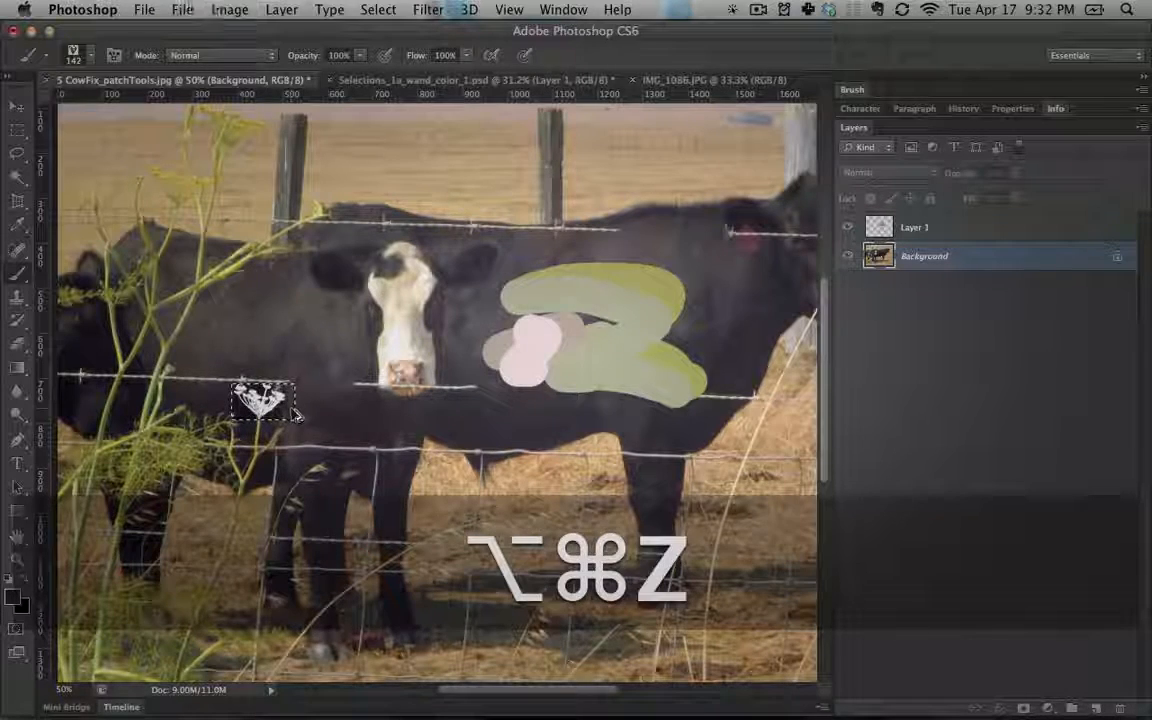
key(shift+super+z)
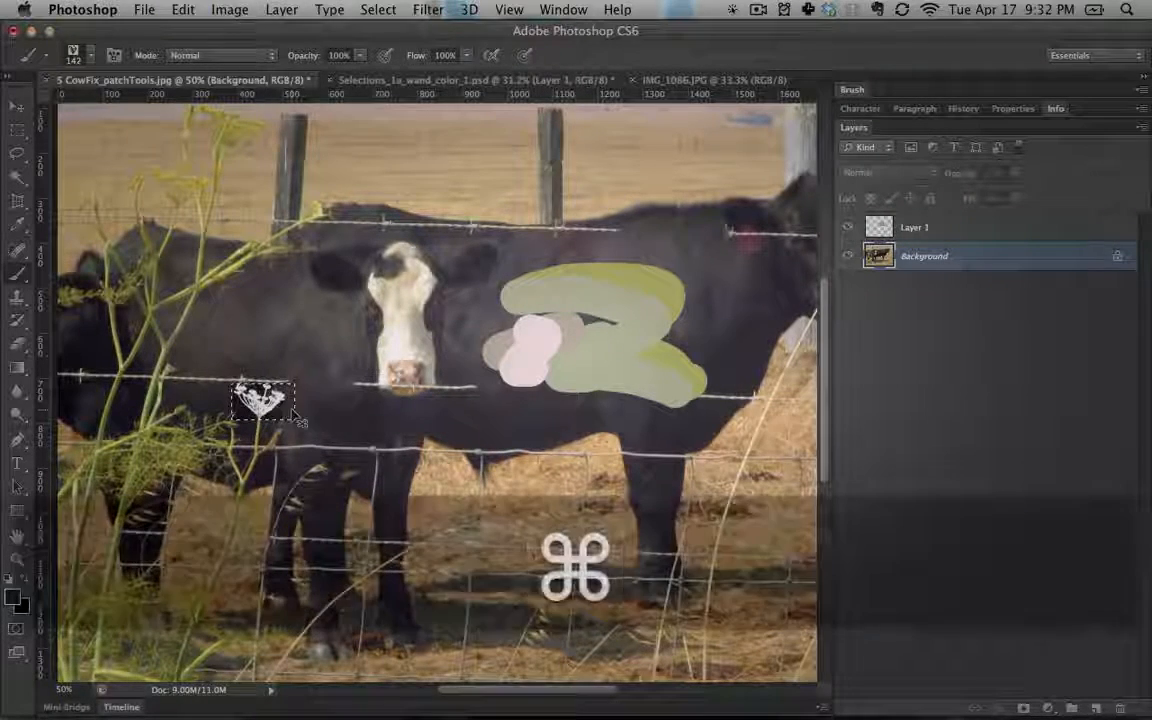
key(super+i)
click(183, 9)
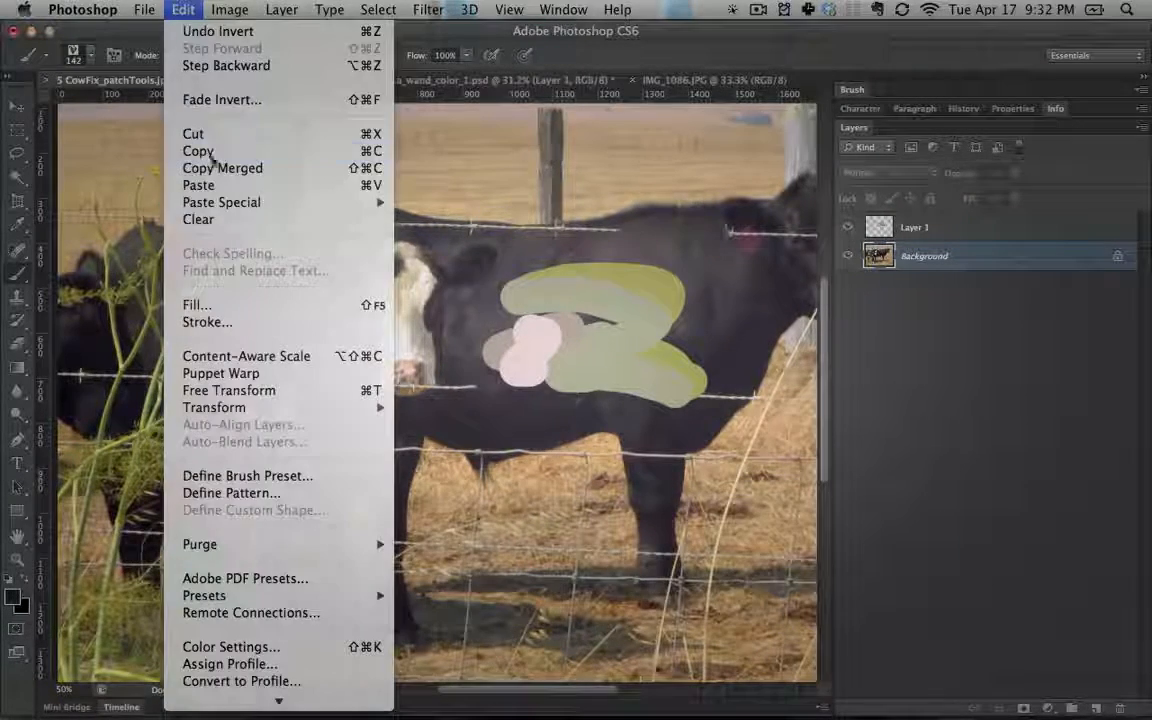
click(240, 475)
click(781, 333)
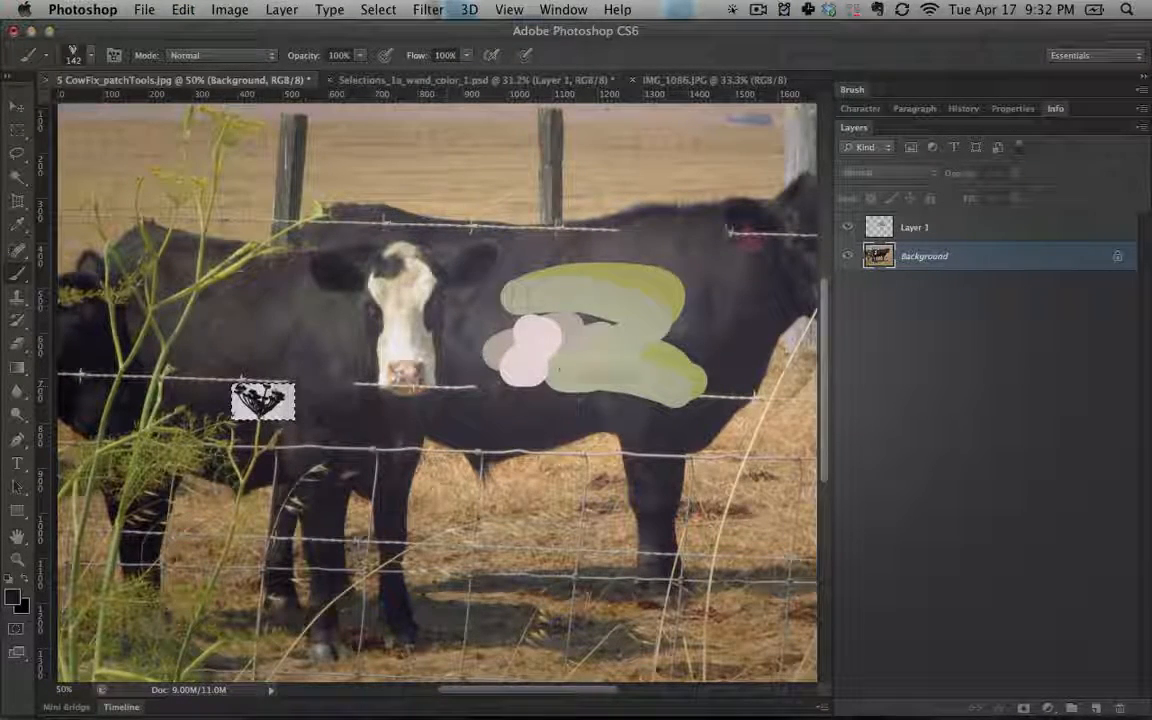
Deselect the flower head, test the new flower brush with a broad stroke above the cows, and undo the stroke
key(super+d)
mouse_move(425, 275)
mouse_down()
mouse_move(340, 345)
mouse_move(165, 376)
mouse_move(395, 152)
mouse_move(600, 190)
mouse_move(177, 182)
mouse_move(545, 200)
mouse_up()
key(super+z)
key(super+z)
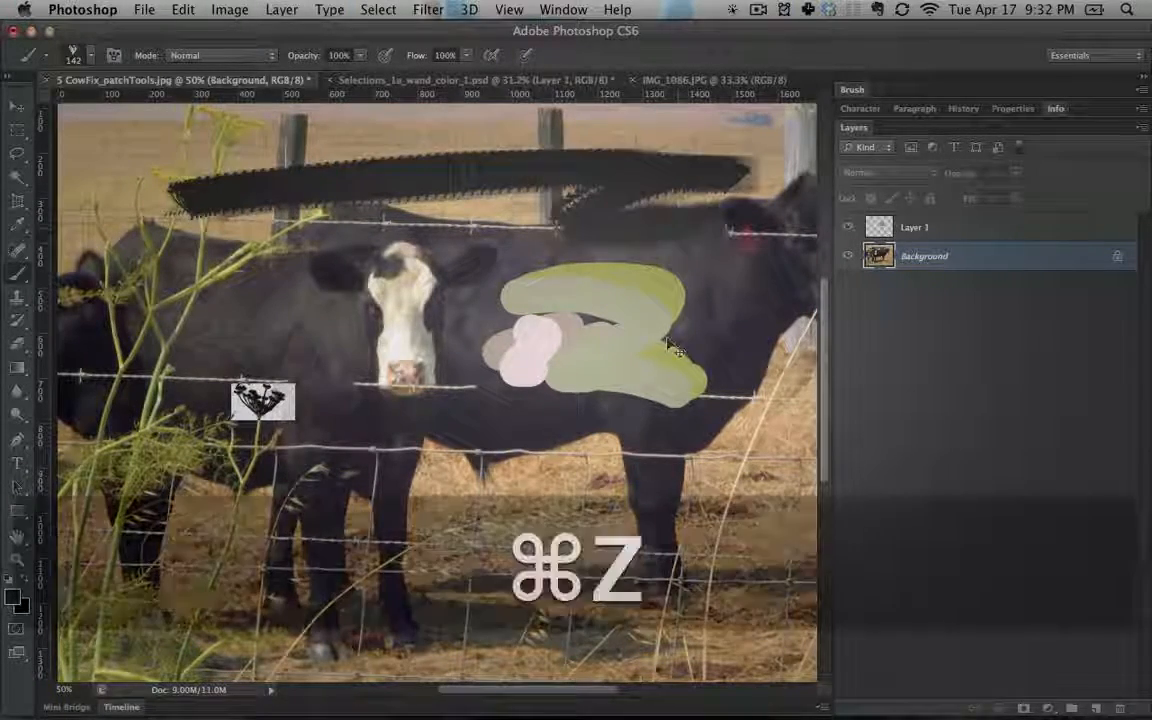
key(super+z)
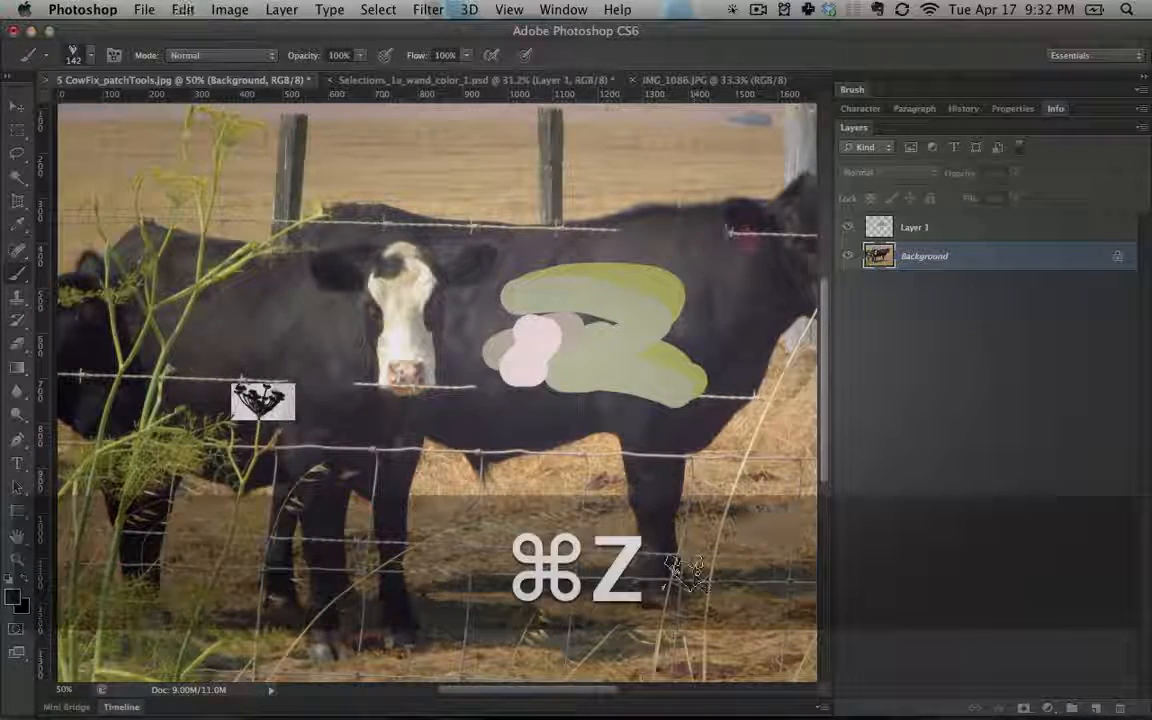
Bring up the brush settings and enable Shape Dynamics with a 57% size jitter for the flower brush
click(862, 90)
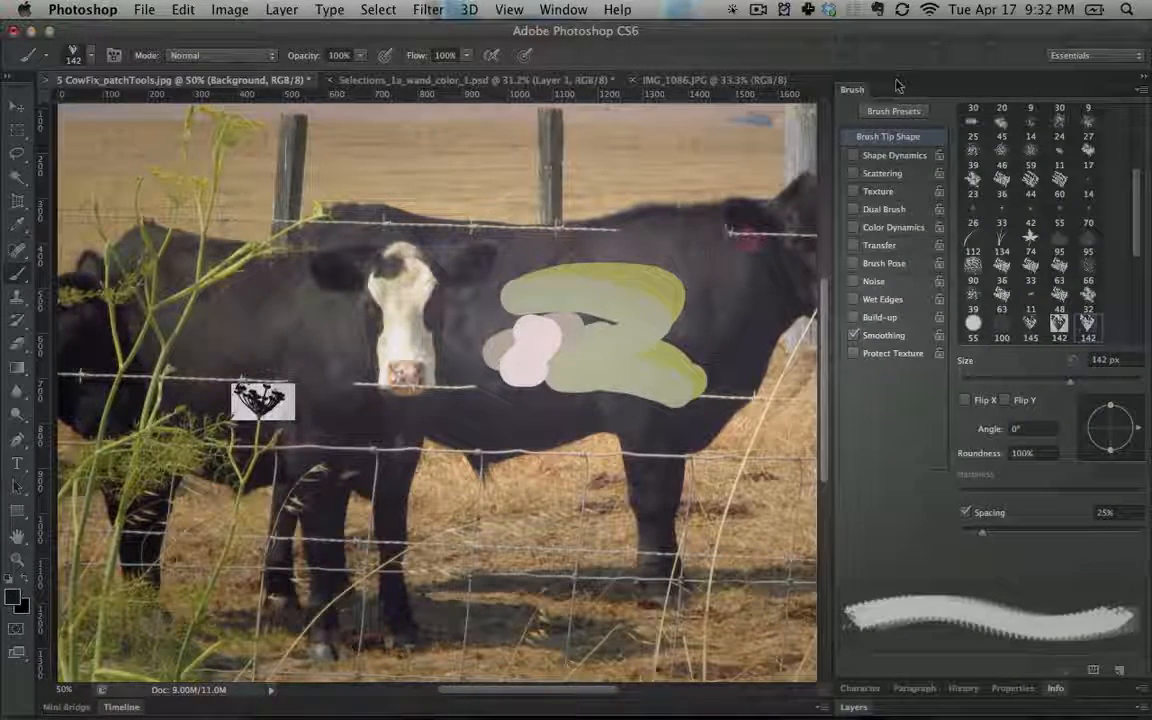
click(576, 8)
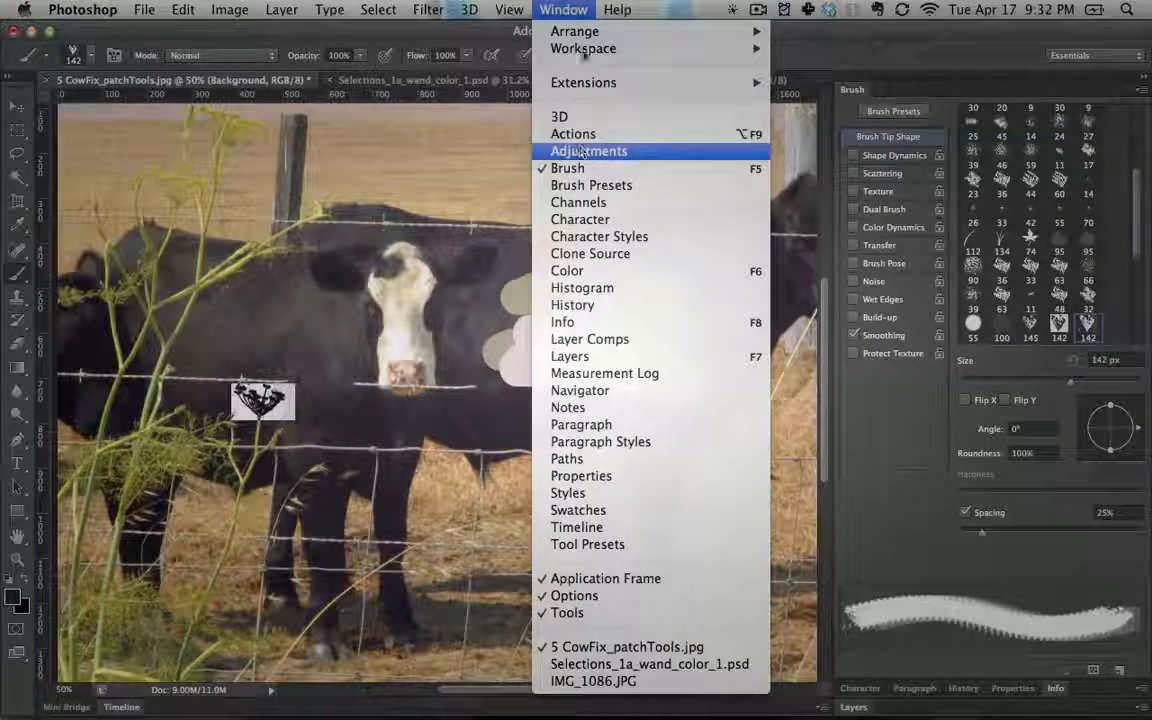
click(567, 9)
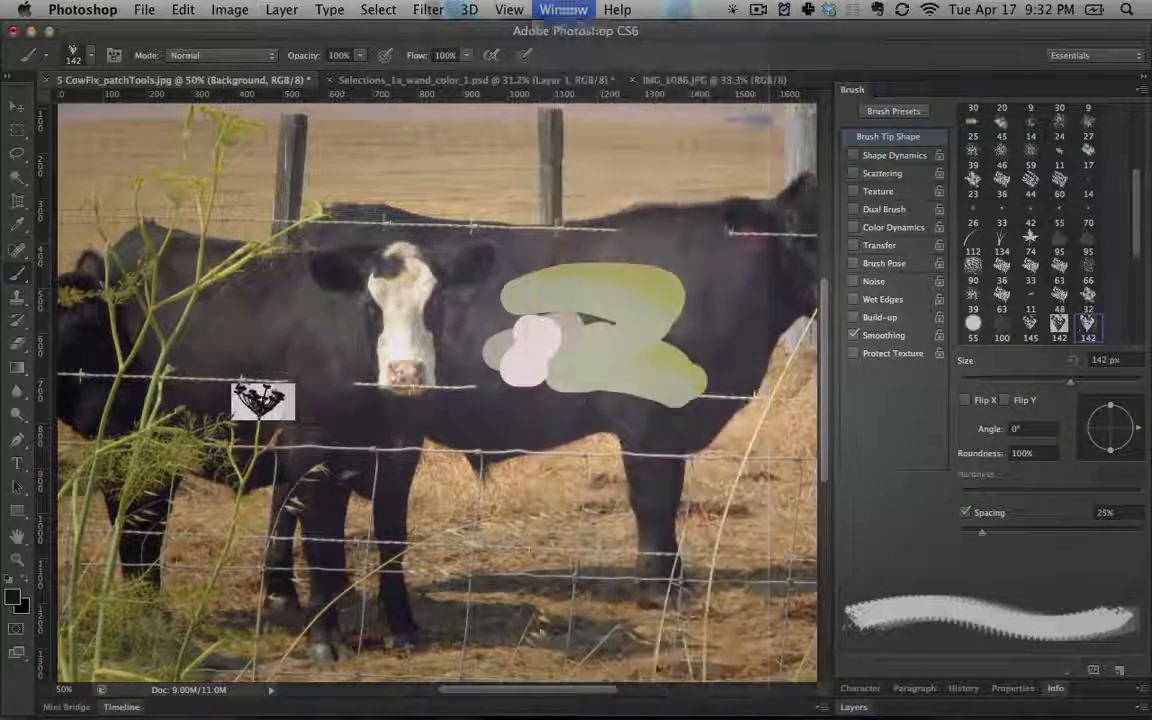
click(113, 56)
click(113, 56)
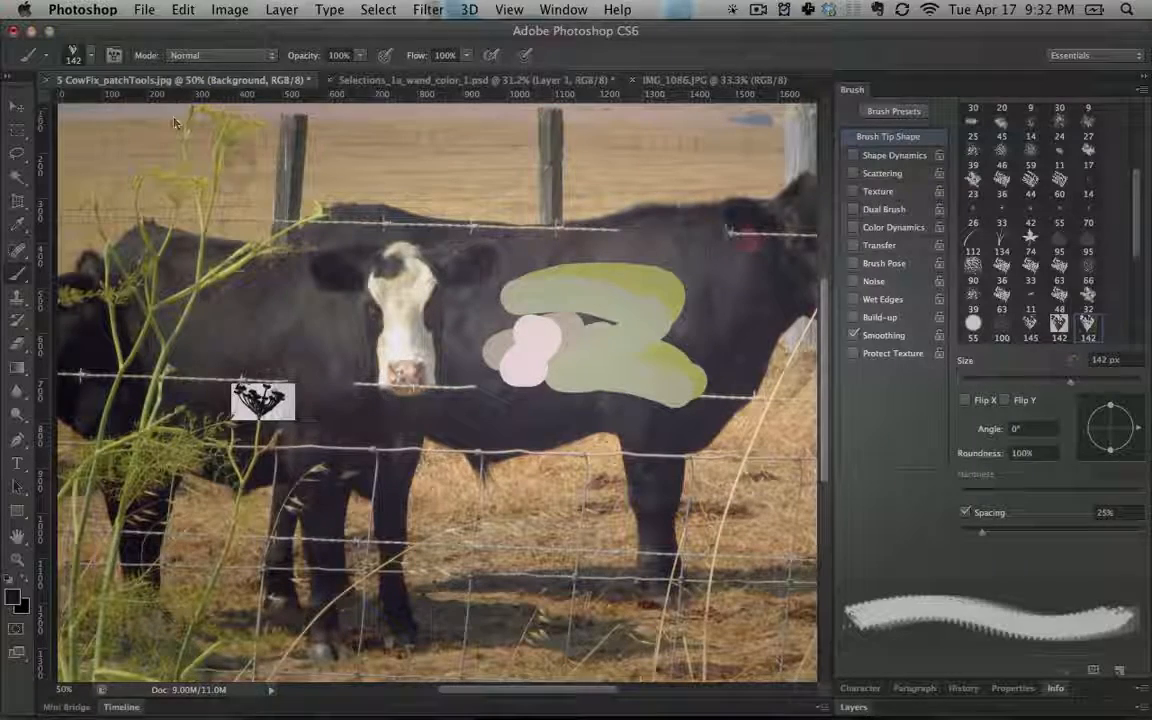
click(890, 157)
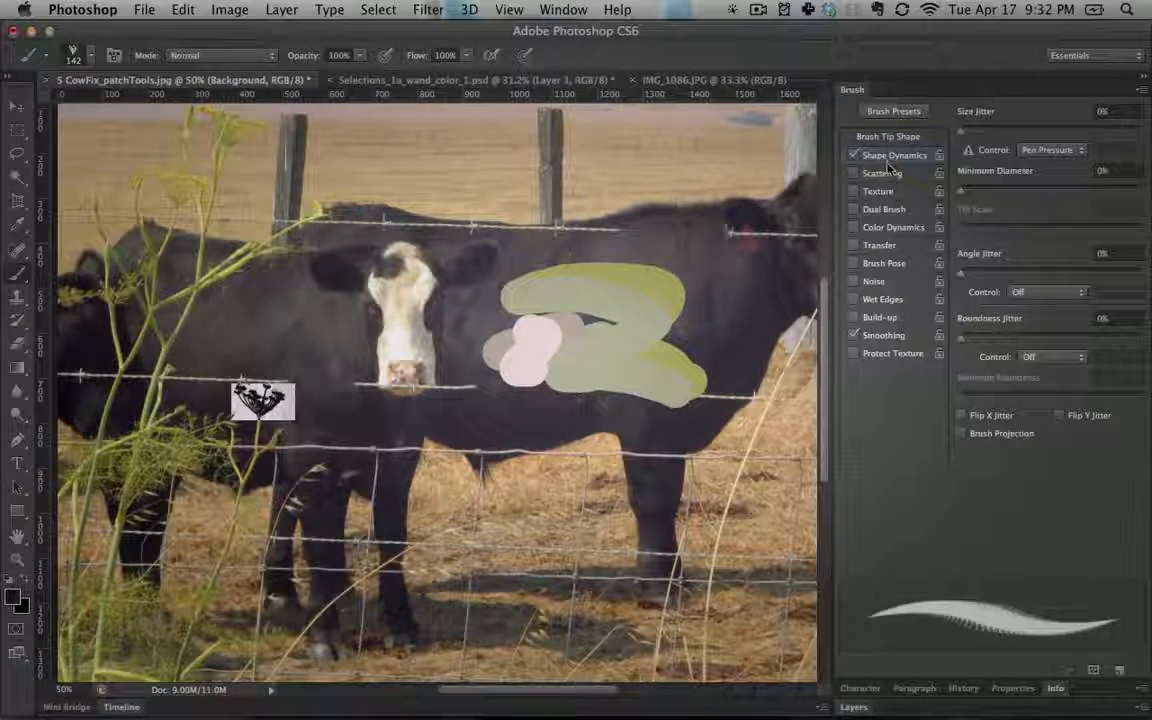
drag(985, 137, 1051, 140)
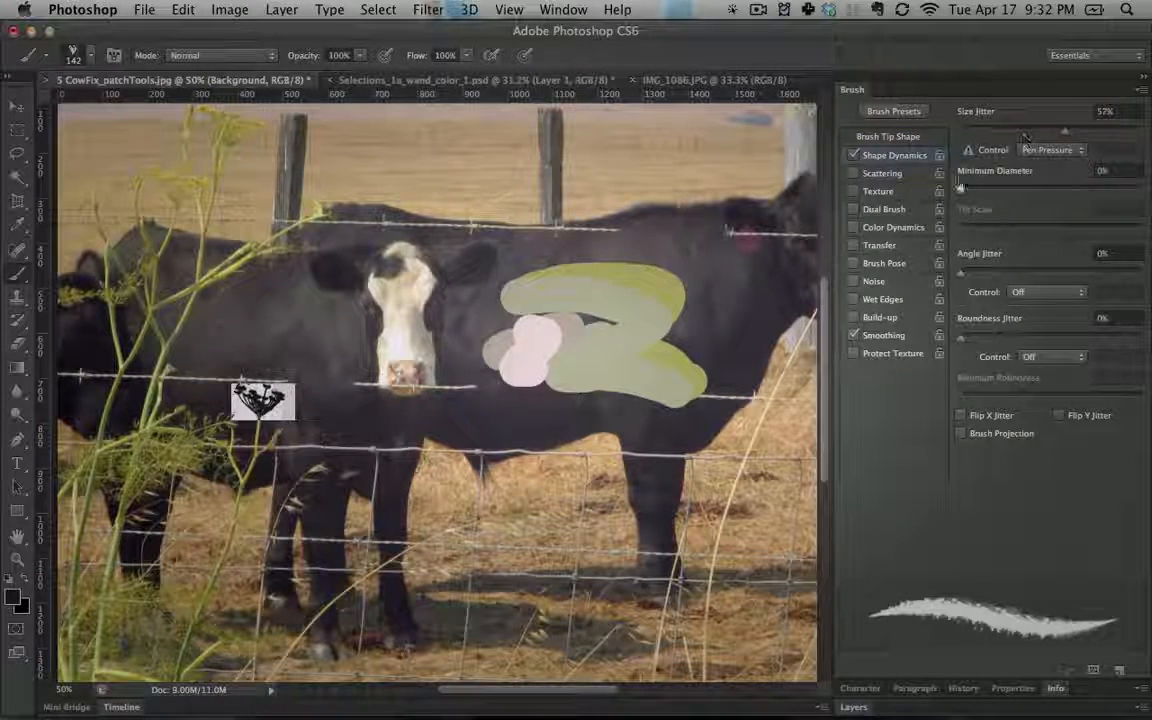
Enable Scattering at 297% and paint scattered flower stamps across the cows and the field
click(878, 174)
drag(970, 138, 1018, 138)
drag(255, 198, 527, 366)
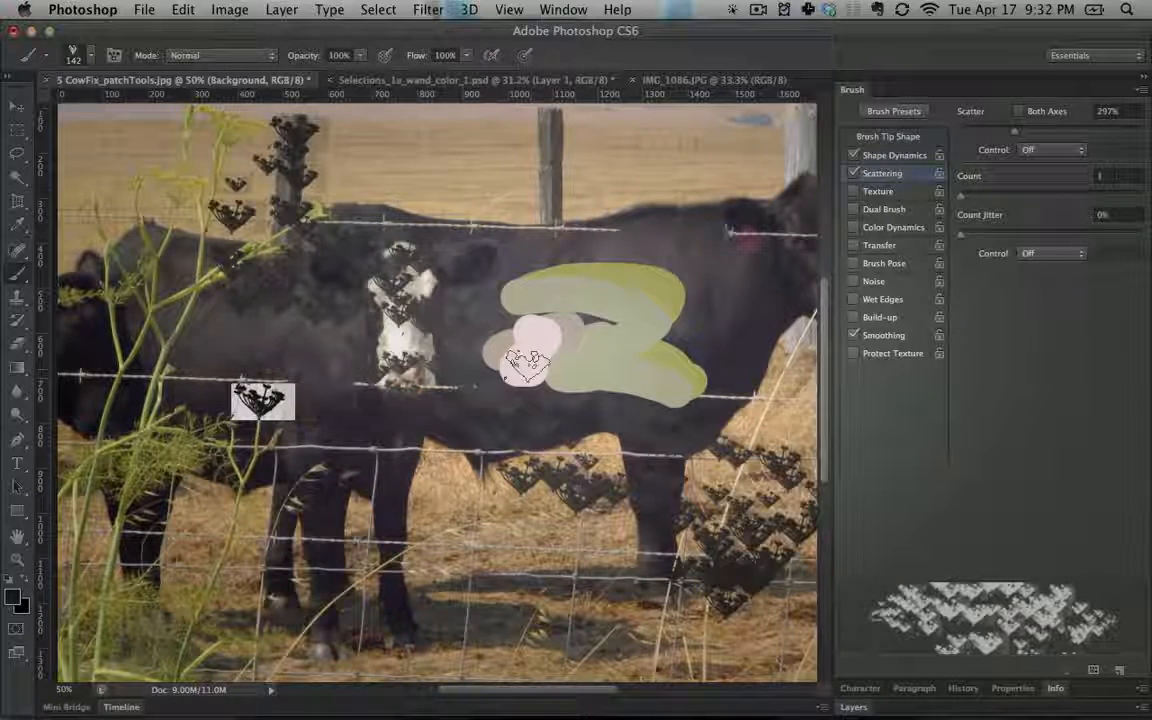
Enable Transfer and Brush Pose with Tilt X at -54%, and paint flower stamps along the cows' backs
click(893, 155)
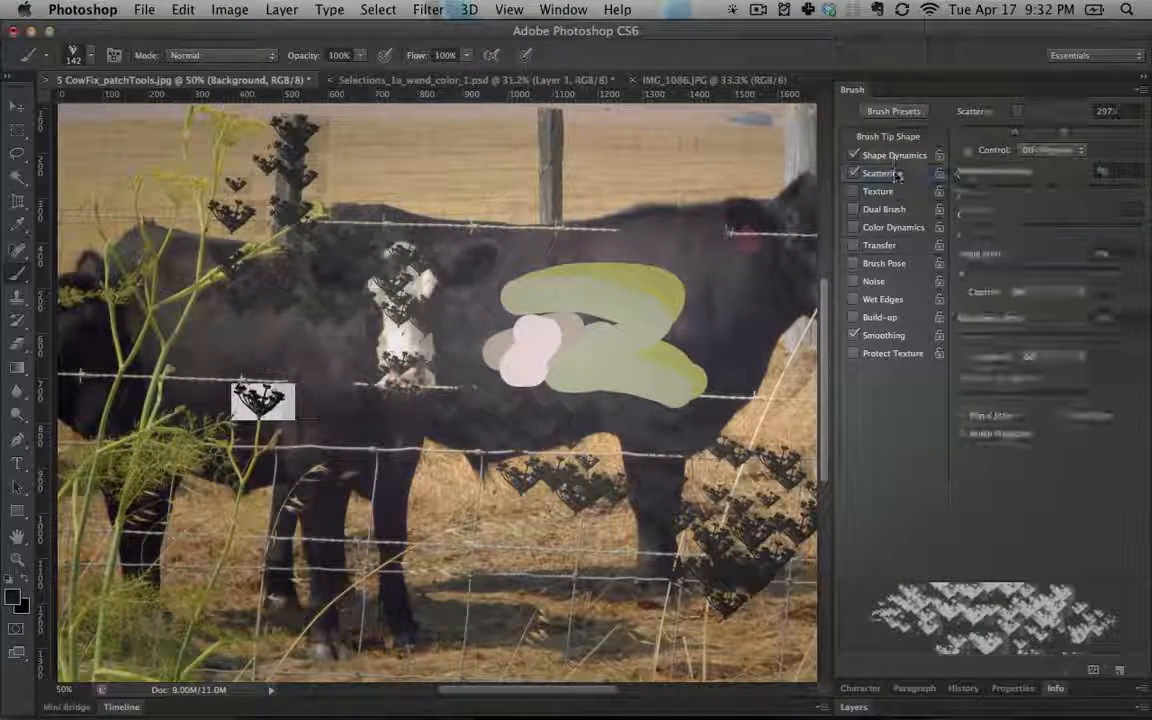
click(883, 246)
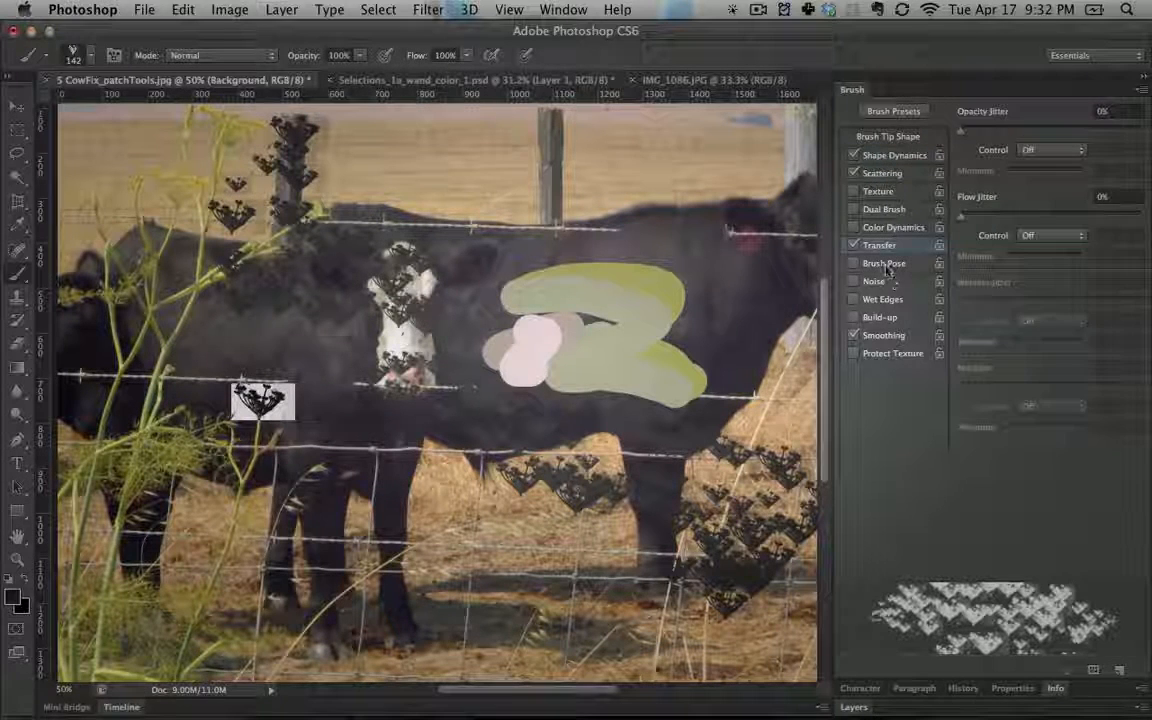
click(885, 265)
drag(1020, 130, 1003, 131)
mouse_move(405, 305)
mouse_down()
mouse_move(600, 185)
mouse_move(785, 150)
mouse_up()
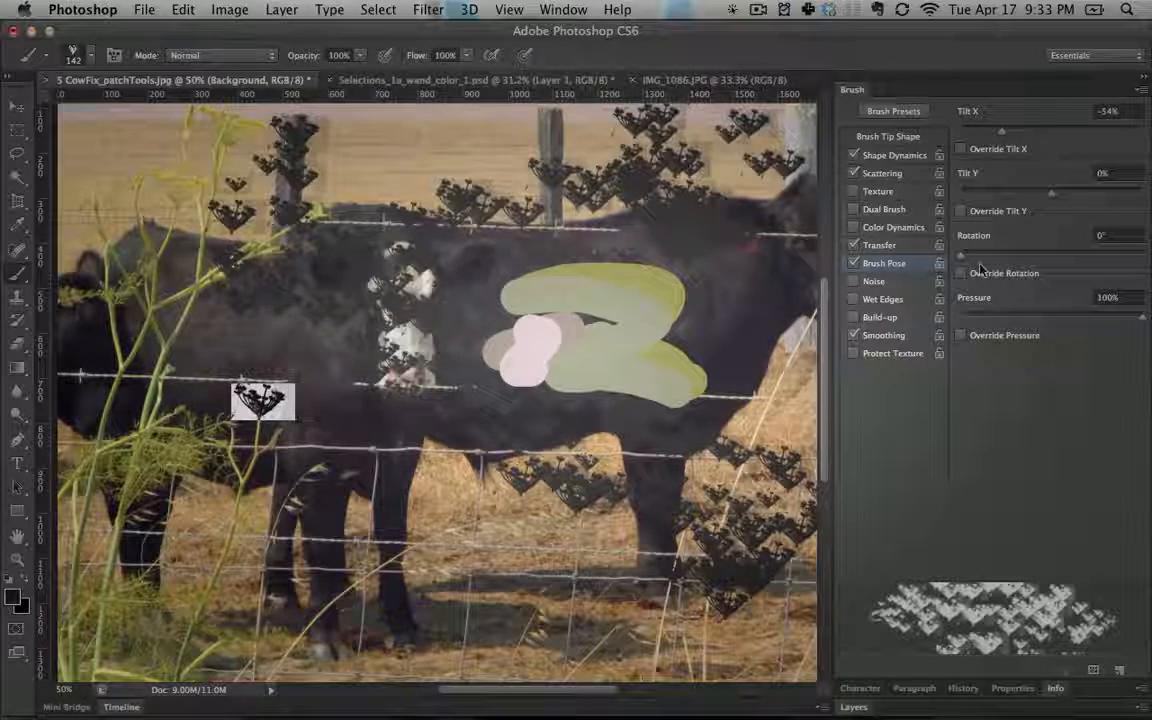
Set the Shape Dynamics angle jitter to 56% and paint rotated flower stamps across the cows and the lower field
click(882, 173)
click(885, 156)
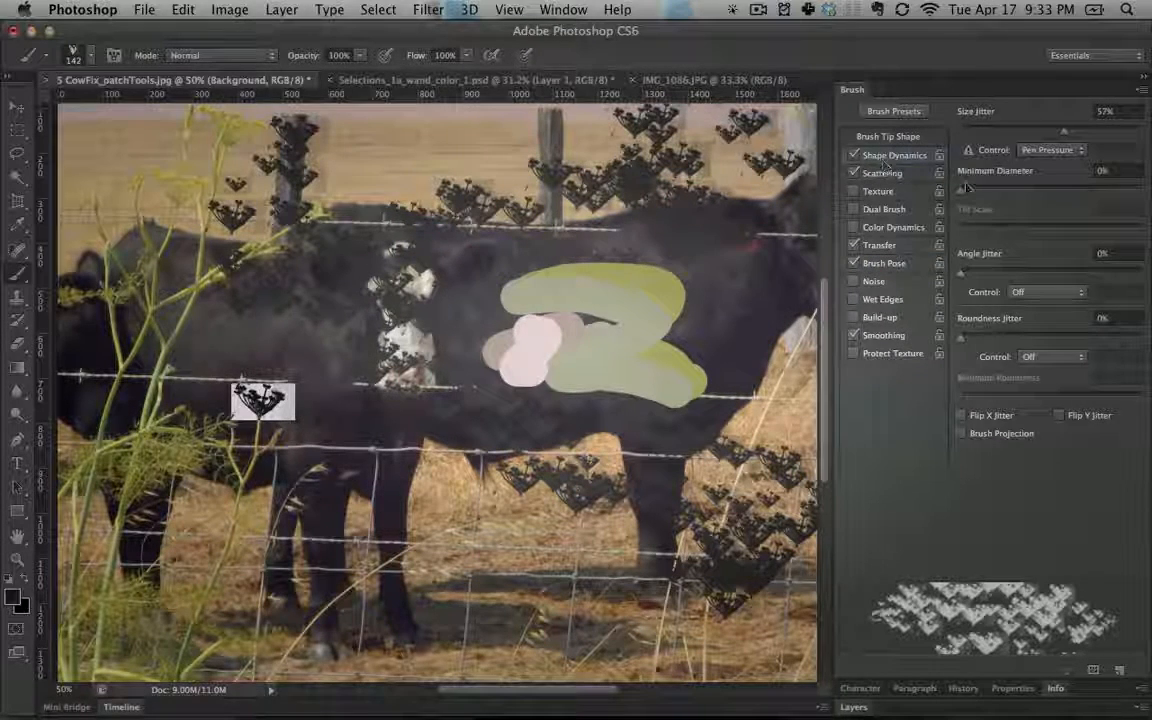
drag(962, 273, 1062, 272)
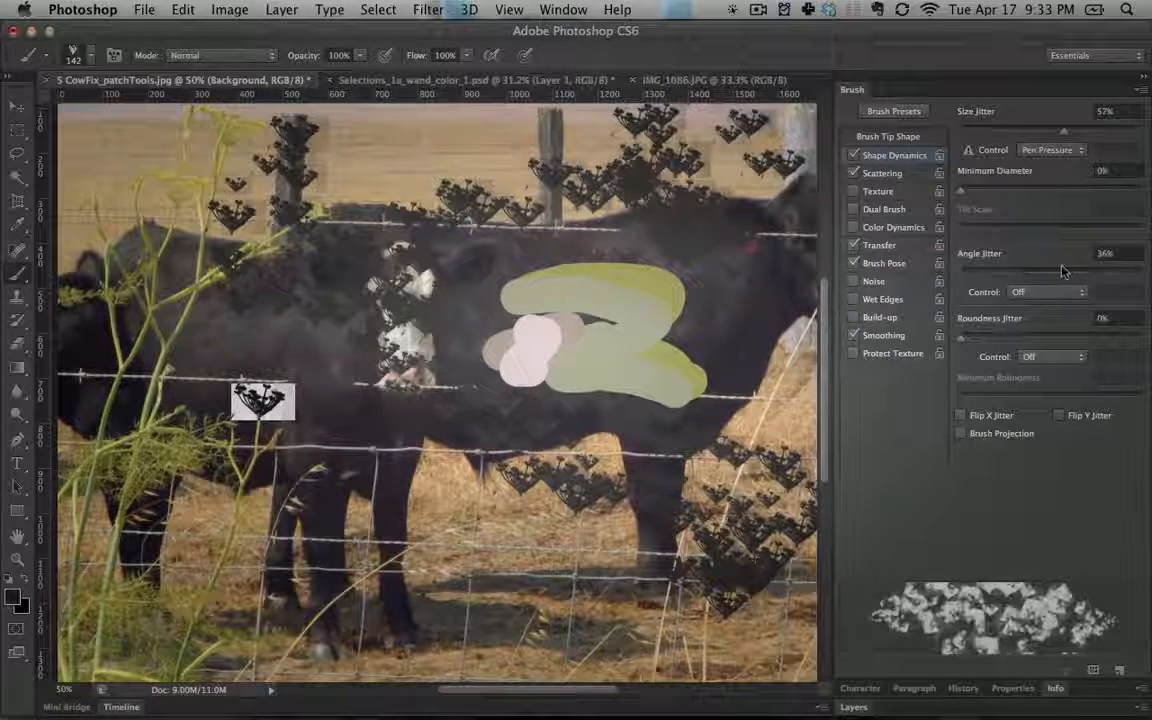
mouse_move(450, 205)
mouse_down()
mouse_move(310, 230)
mouse_move(580, 430)
mouse_move(495, 585)
mouse_up()
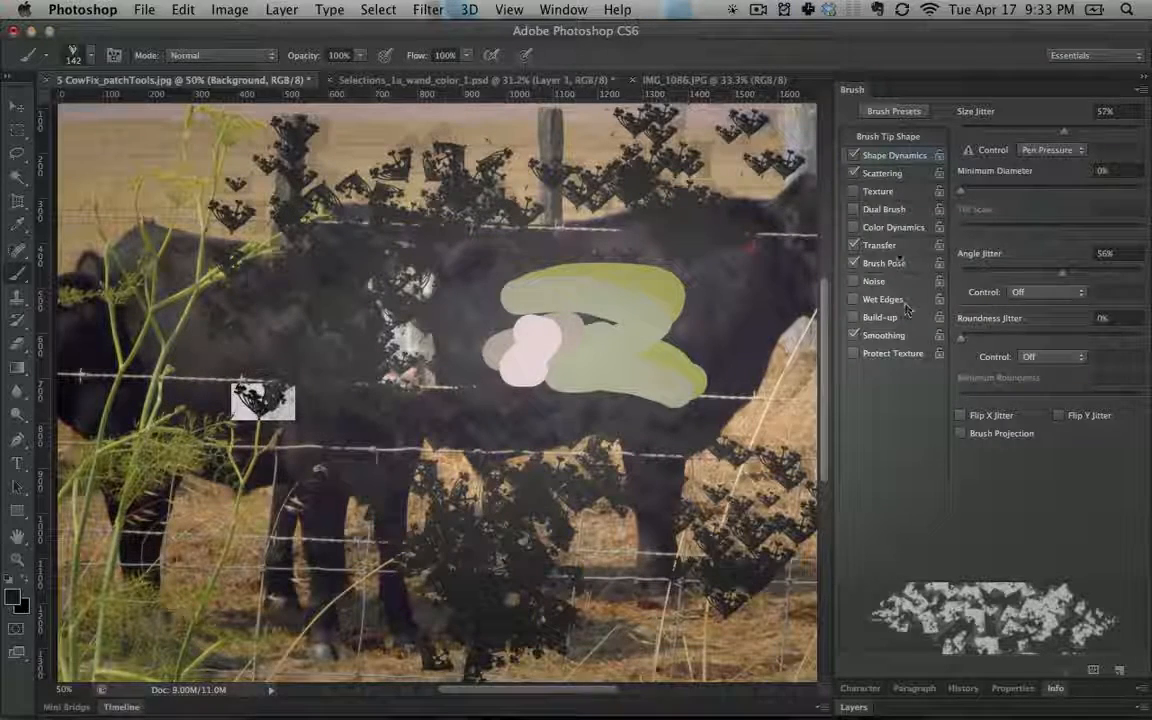
Enable Color Dynamics with a 37% hue jitter and choose a strong red as the foreground color
click(890, 229)
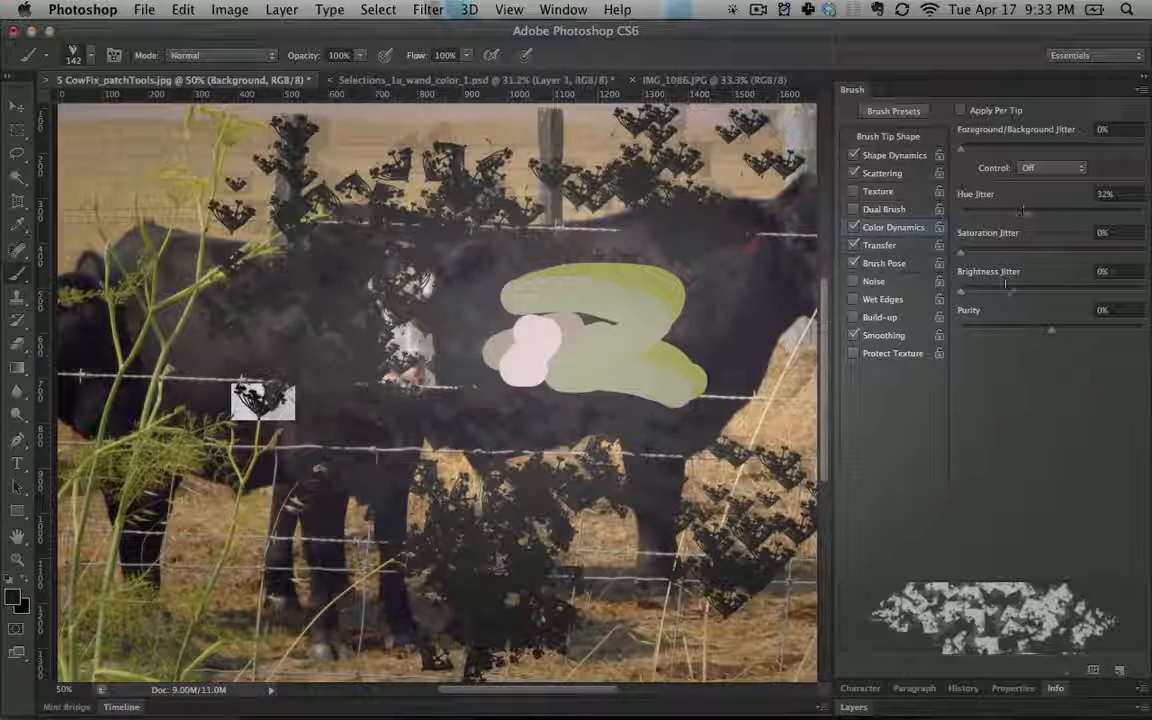
click(13, 597)
click(716, 336)
click(905, 329)
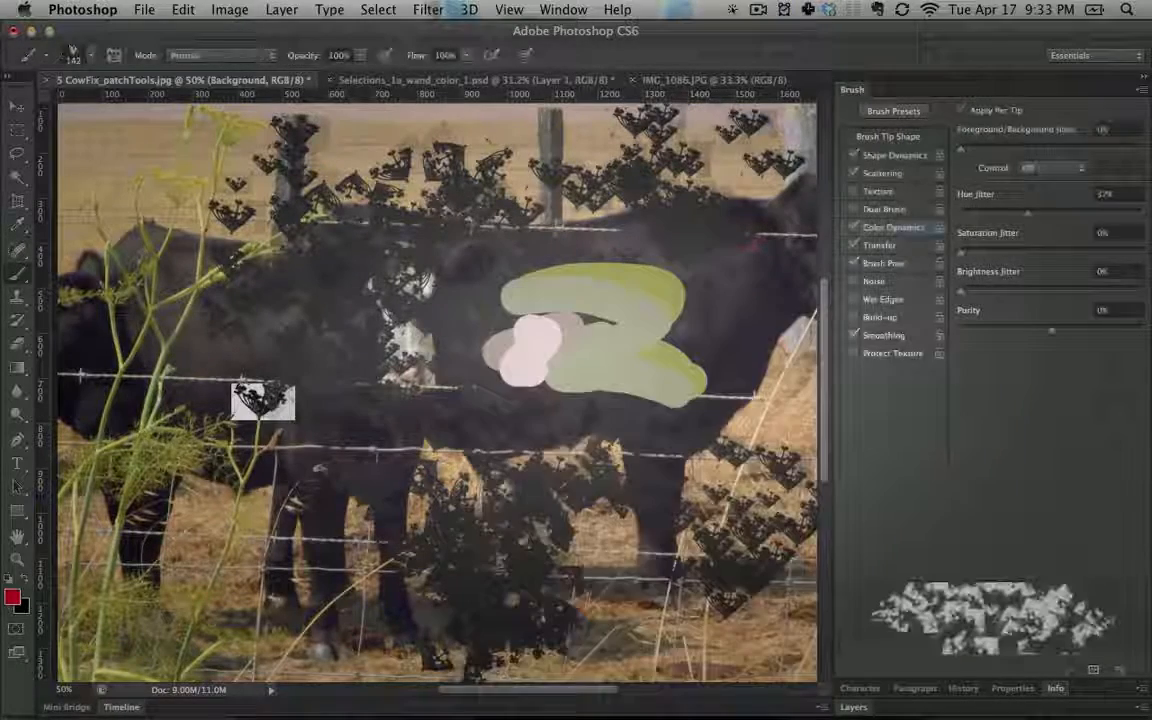
Set the background color to c06d6d, try a stroke over the cows, and undo it
click(21, 604)
click(583, 397)
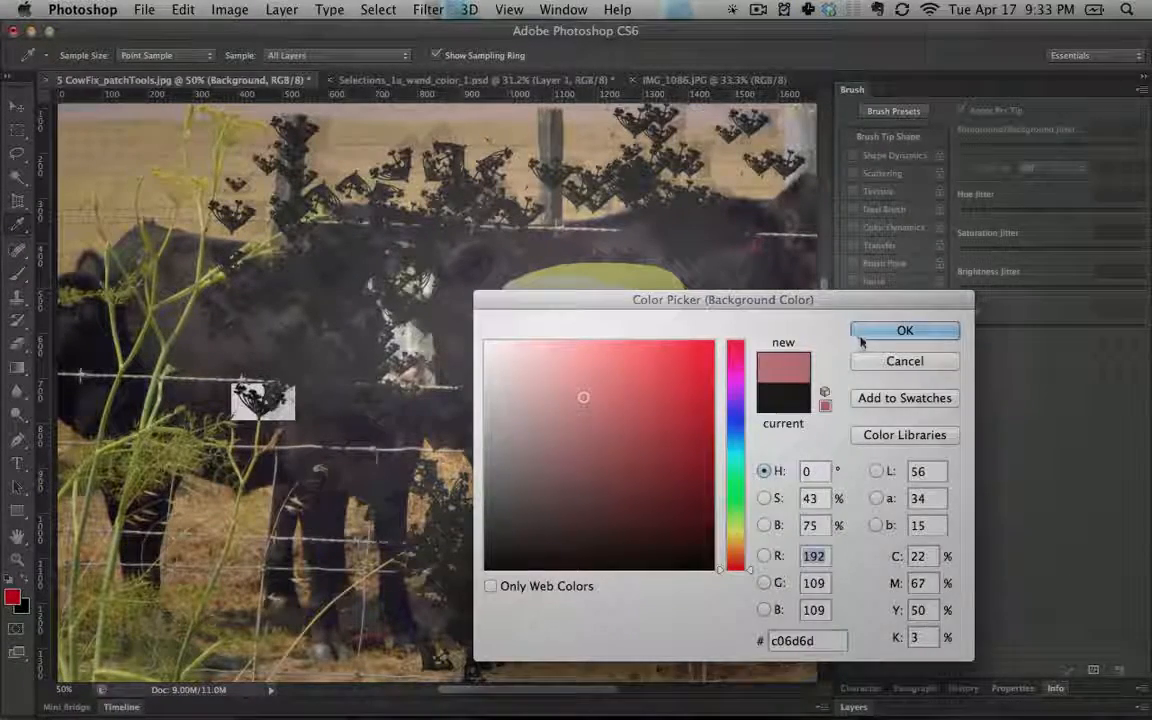
click(860, 336)
mouse_move(585, 140)
mouse_down()
mouse_move(400, 320)
mouse_move(480, 530)
mouse_move(515, 465)
mouse_up()
key(super+z)
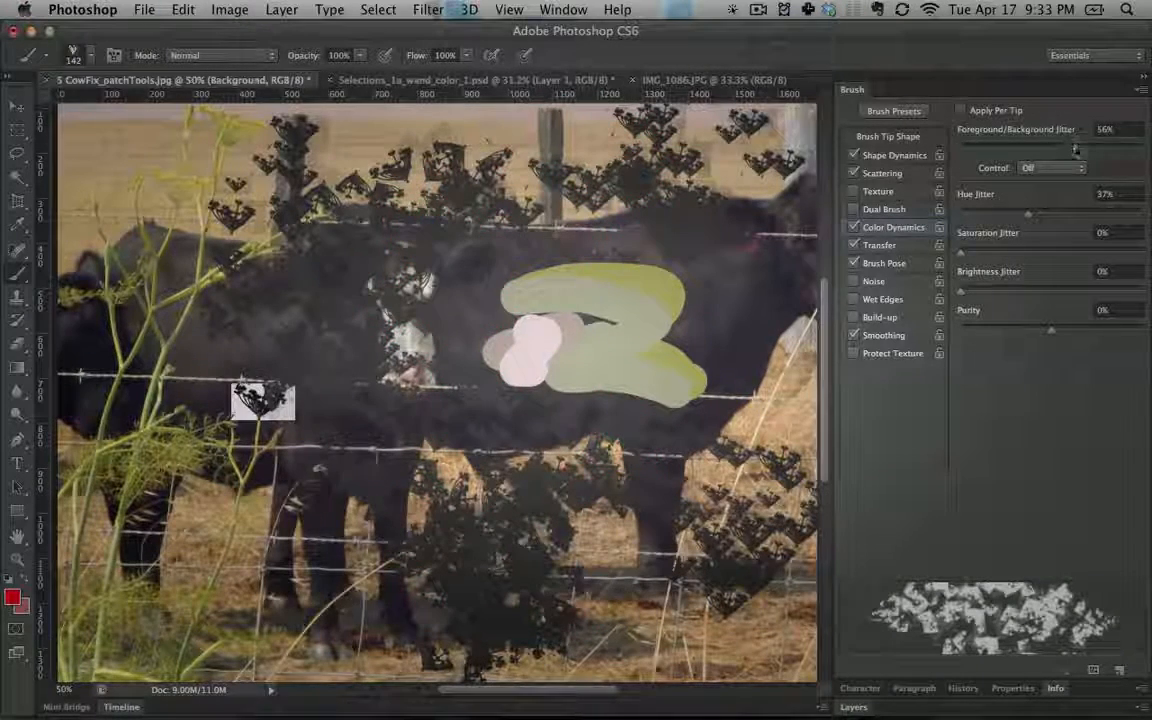
Set foreground/background jitter to 63%, hue 56%, saturation 26%, brightness 43% and purity -29%, and paint flower stamps over both cows
drag(1068, 216, 1063, 216)
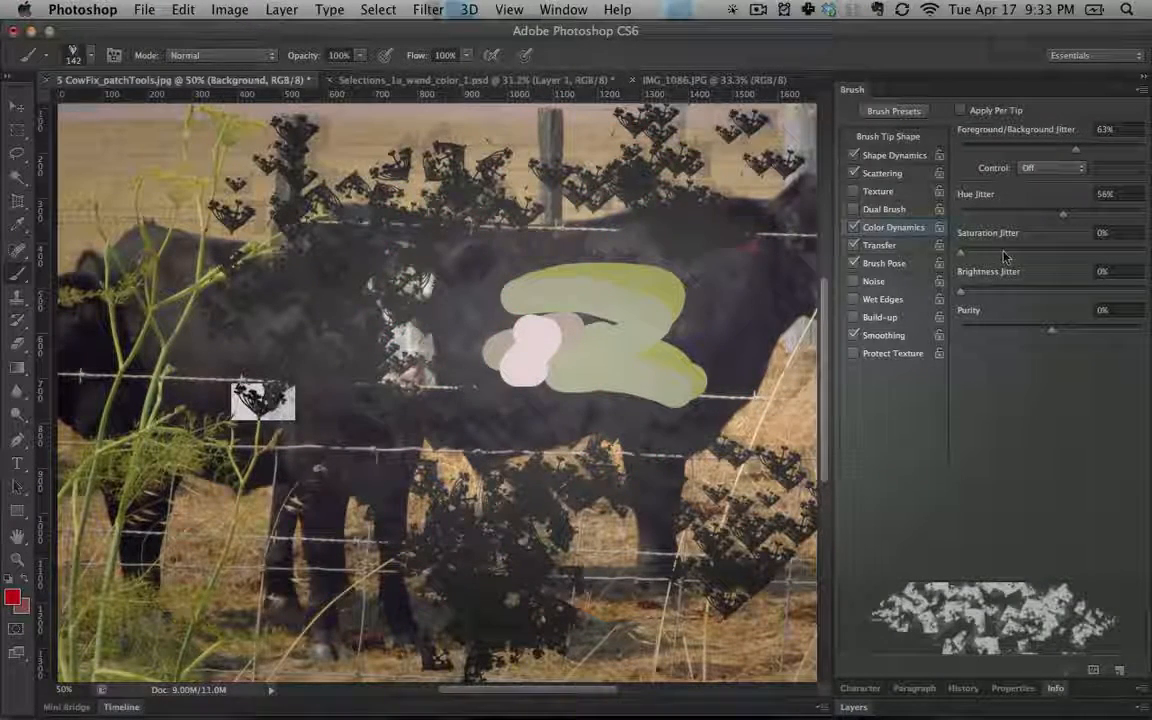
drag(1038, 322, 1025, 323)
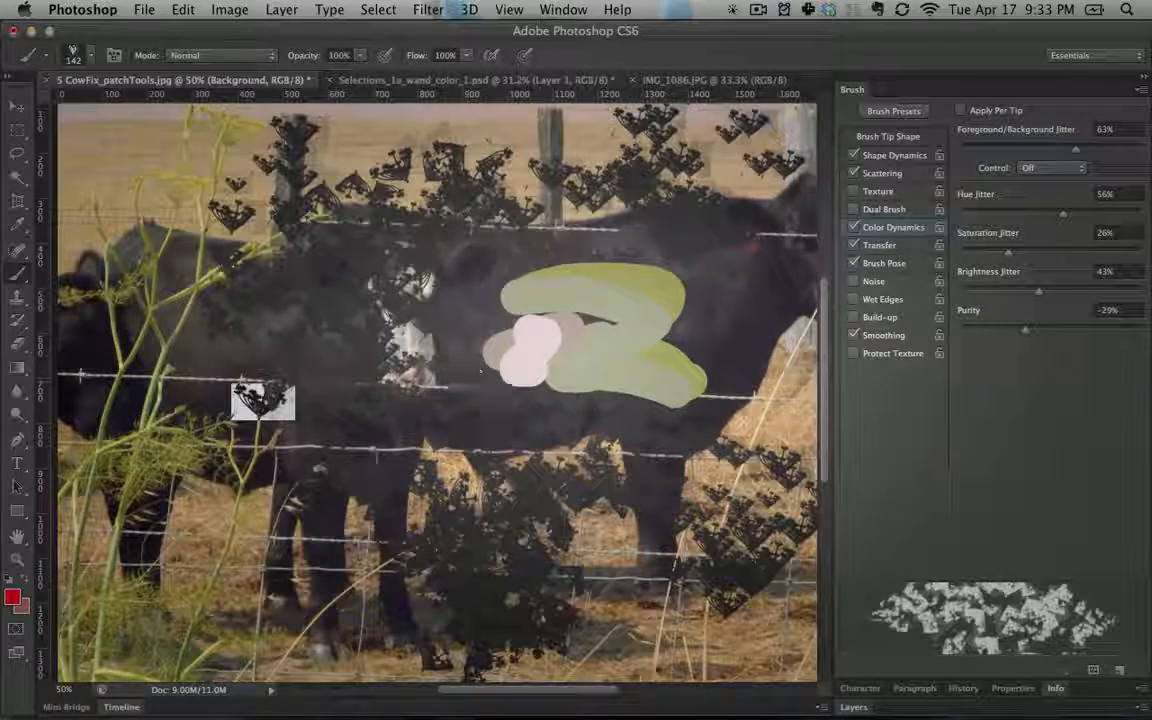
mouse_move(543, 263)
mouse_down()
mouse_move(450, 410)
mouse_move(200, 340)
mouse_up()
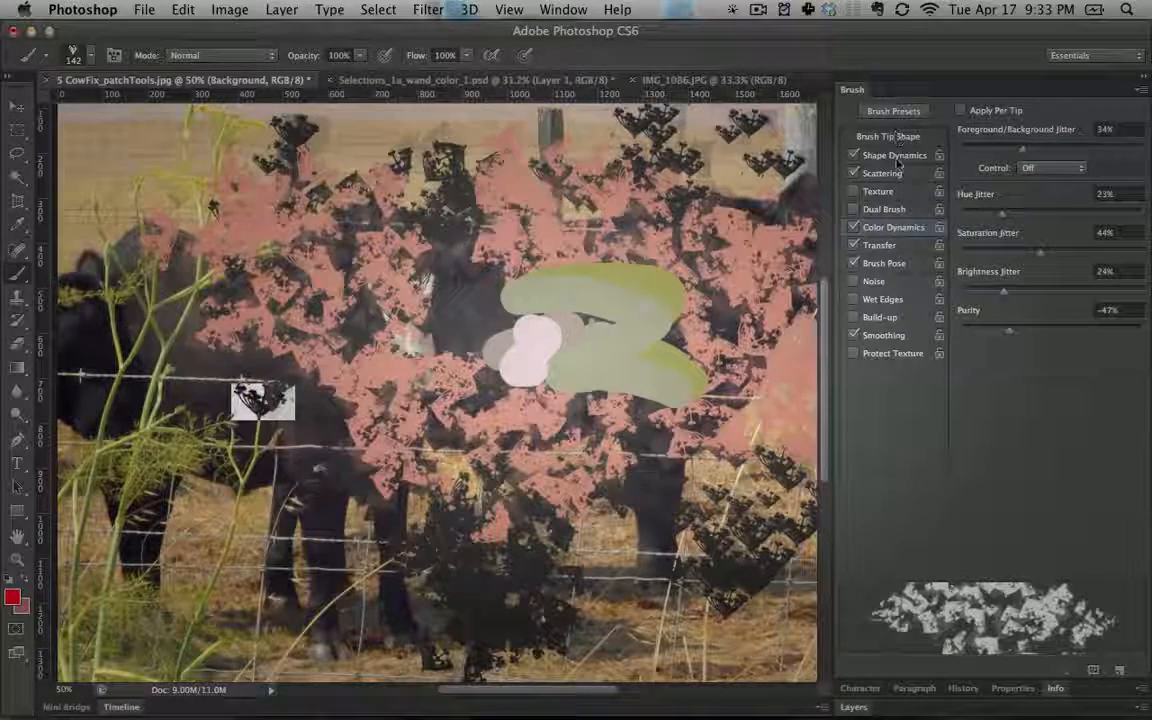
Paint tan flower stamps over the cows and plants on the new top layer
click(895, 157)
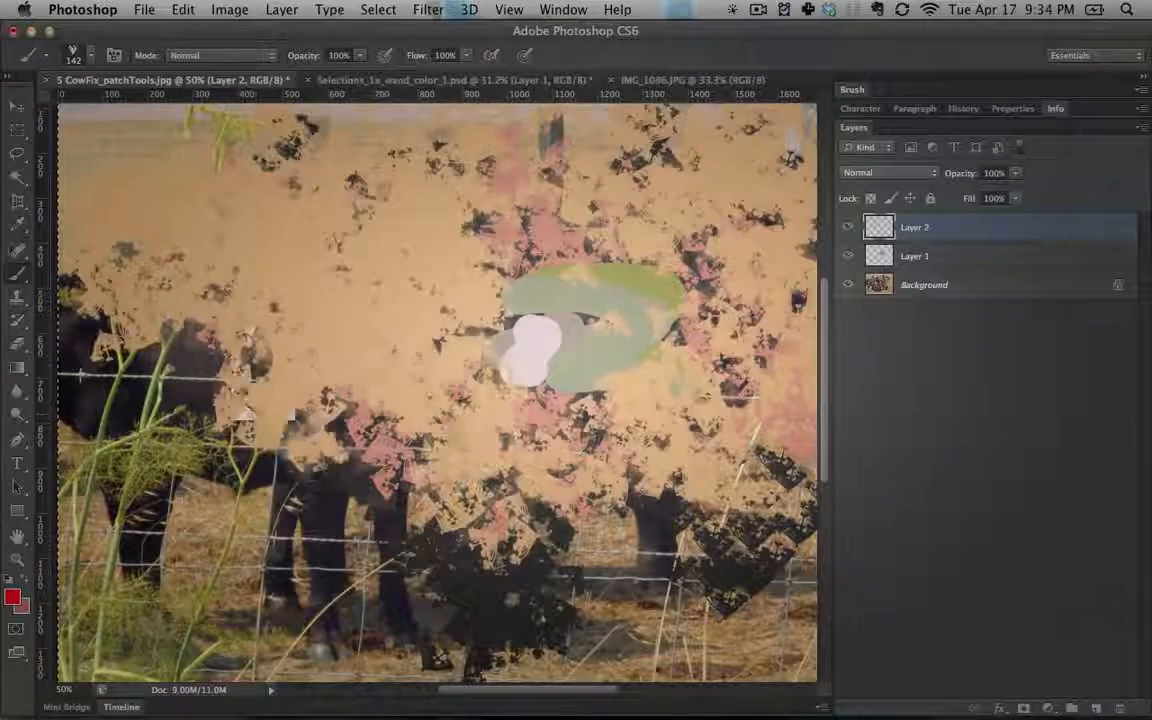
mouse_move(200, 400)
mouse_down()
mouse_move(500, 330)
mouse_move(380, 560)
mouse_move(270, 518)
mouse_move(700, 560)
mouse_move(150, 510)
mouse_up()
drag(150, 510, 100, 470)
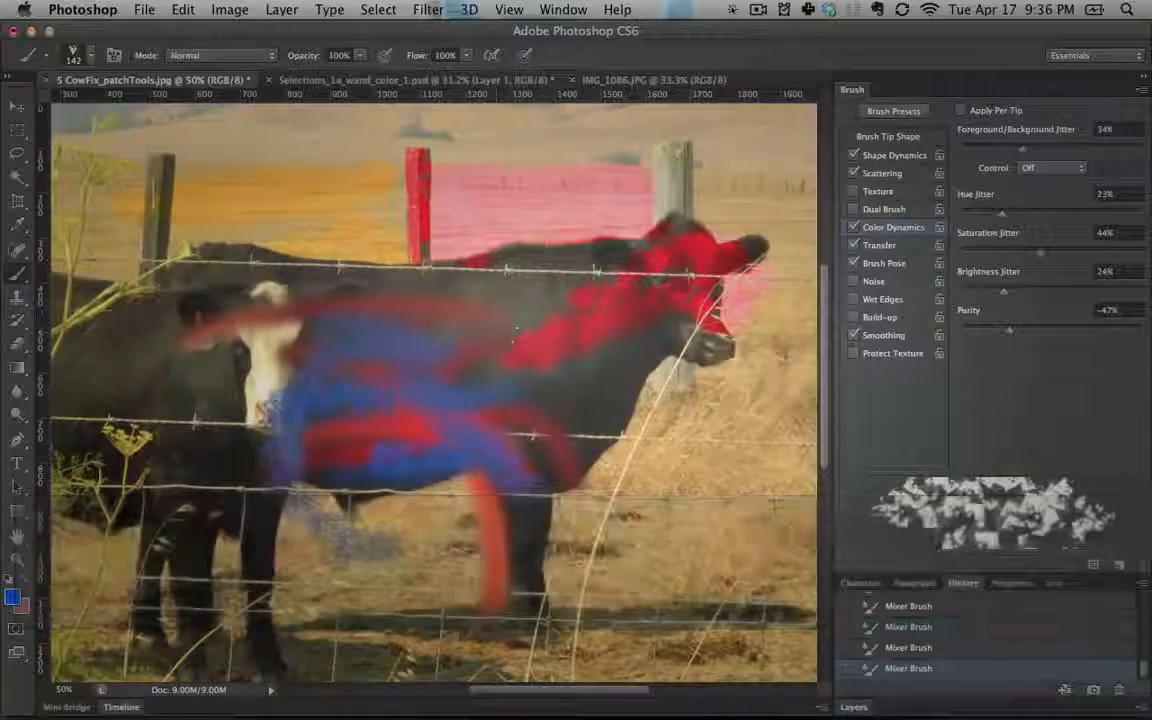
Paint blue-violet flower stamps over the right cow, turn on Apply Per Tip in Color Dynamics, and paint over it again
mouse_move(516, 331)
mouse_down()
mouse_move(520, 260)
mouse_move(440, 380)
mouse_move(500, 440)
mouse_up()
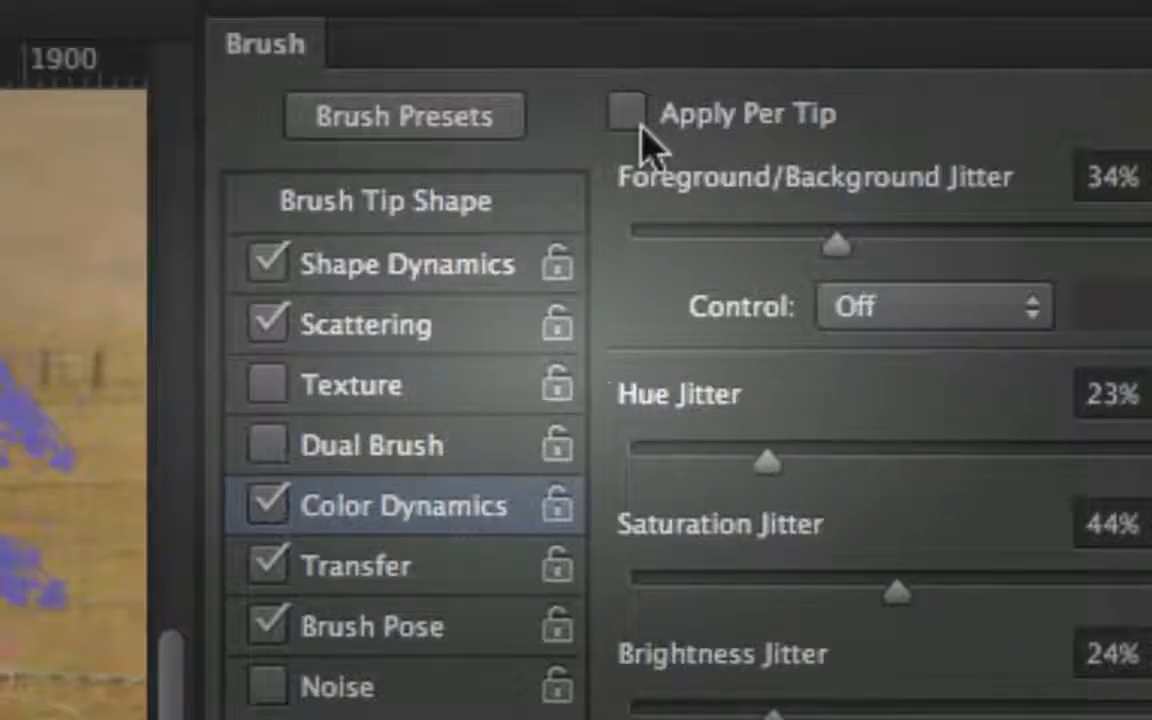
click(630, 116)
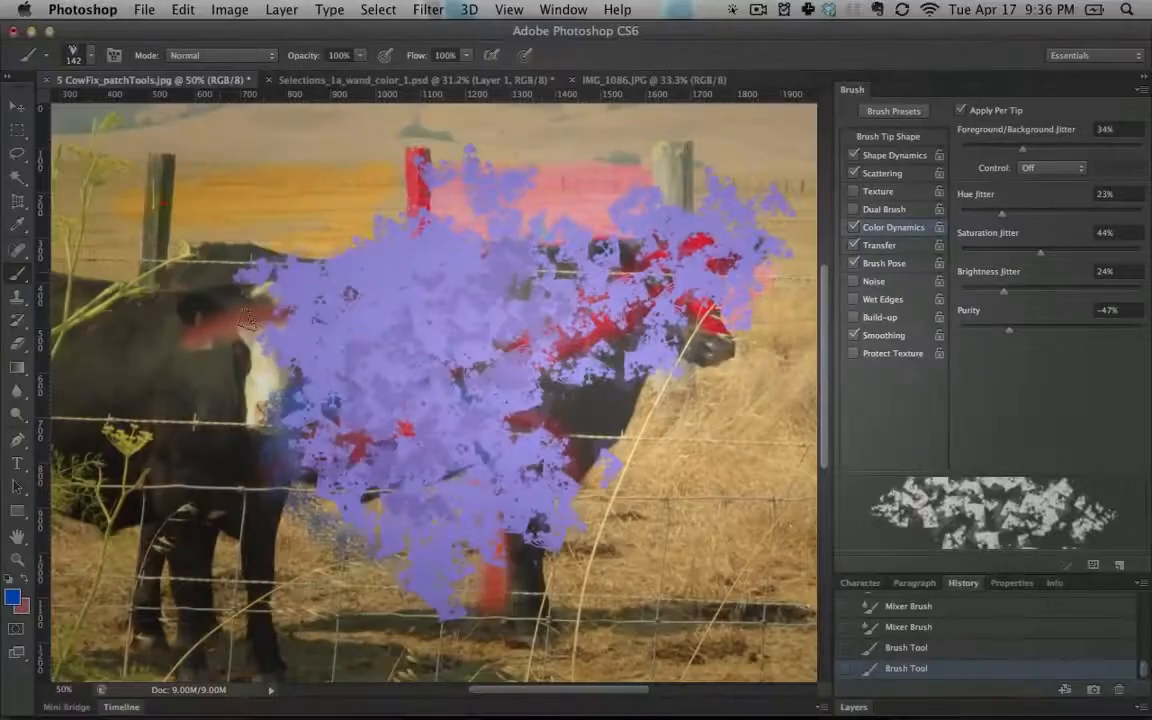
mouse_move(487, 196)
mouse_down()
mouse_move(260, 230)
mouse_move(440, 300)
mouse_move(200, 380)
mouse_move(360, 440)
mouse_up()
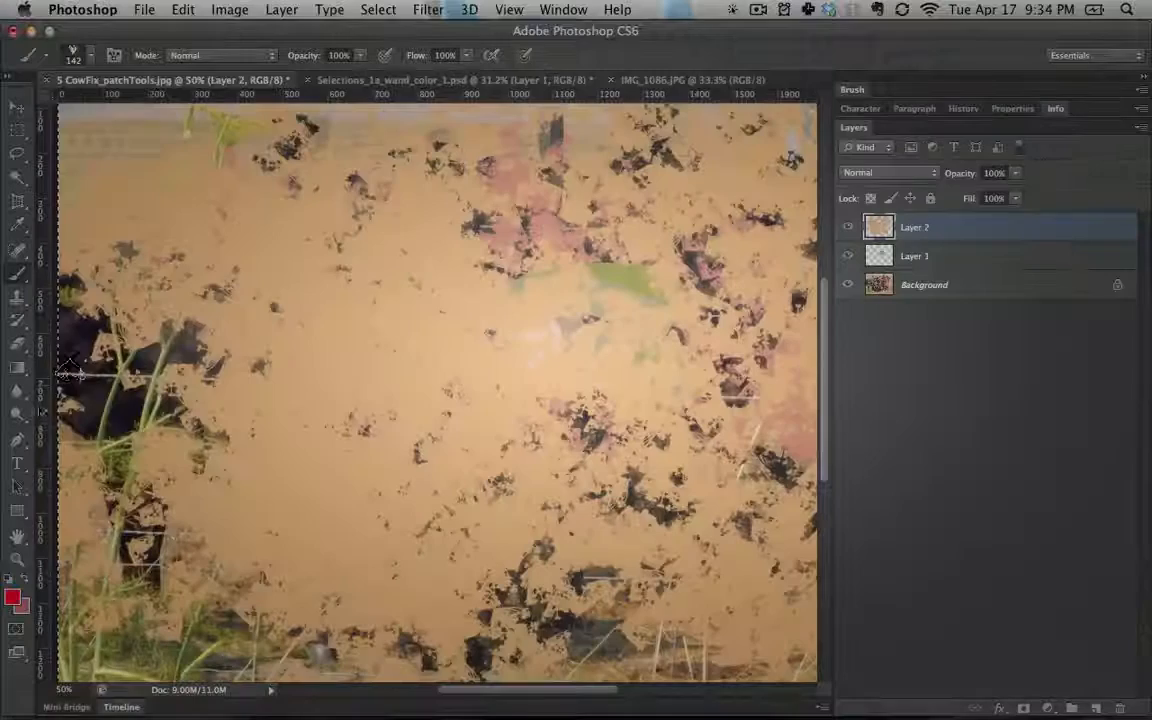
Paint salmon and rose color-varied stamps across the whole photo on the top layer
mouse_move(490, 150)
mouse_down()
mouse_move(630, 210)
mouse_move(240, 420)
mouse_move(590, 625)
mouse_up()
mouse_move(652, 438)
mouse_down()
mouse_move(365, 185)
mouse_move(505, 112)
mouse_up()
mouse_move(575, 125)
mouse_down()
mouse_move(545, 215)
mouse_move(110, 195)
mouse_move(777, 561)
mouse_move(640, 295)
mouse_up()
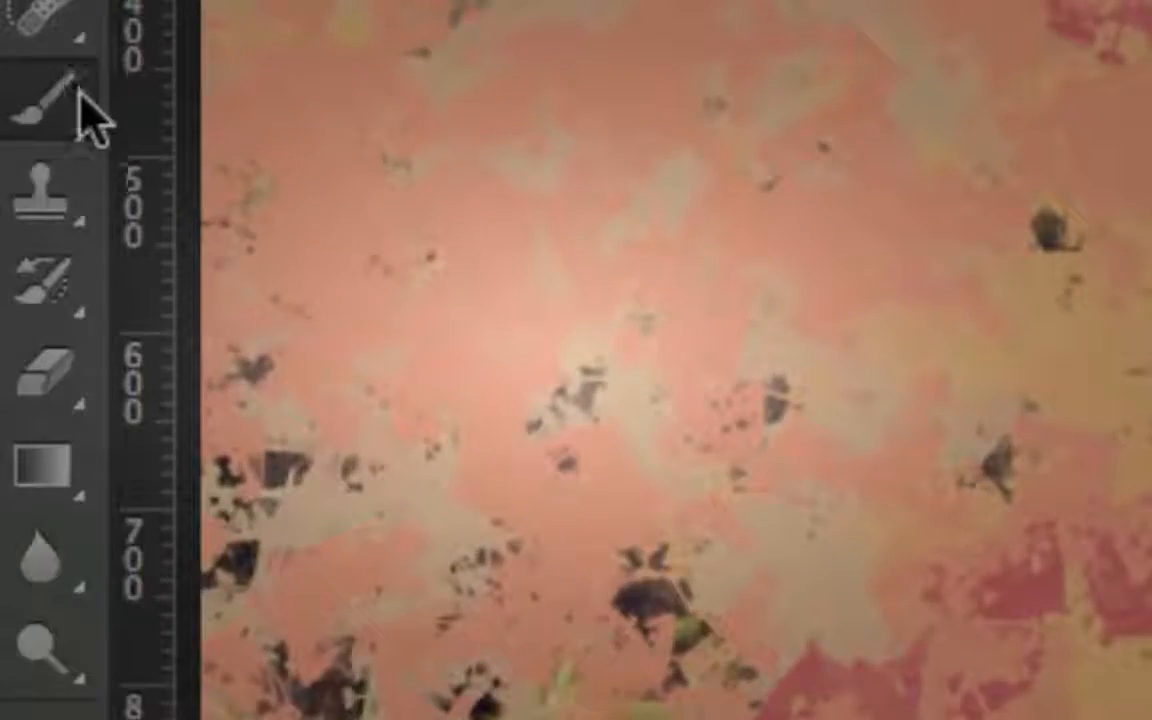
Switch to the Pencil tool, try a thin red stroke across the painted canvas, and undo it
right_click(77, 116)
click(250, 176)
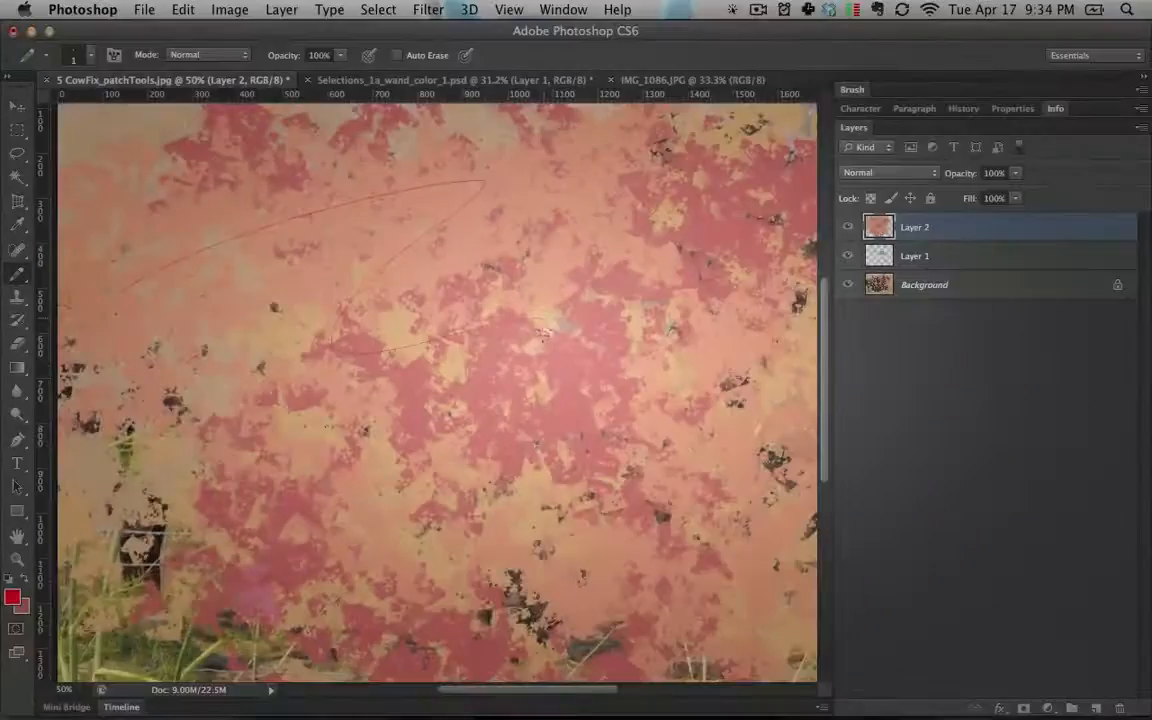
key(super+z)
Set the foreground color to 231e1e and enlarge the pencil tip to 15
click(12, 597)
click(517, 539)
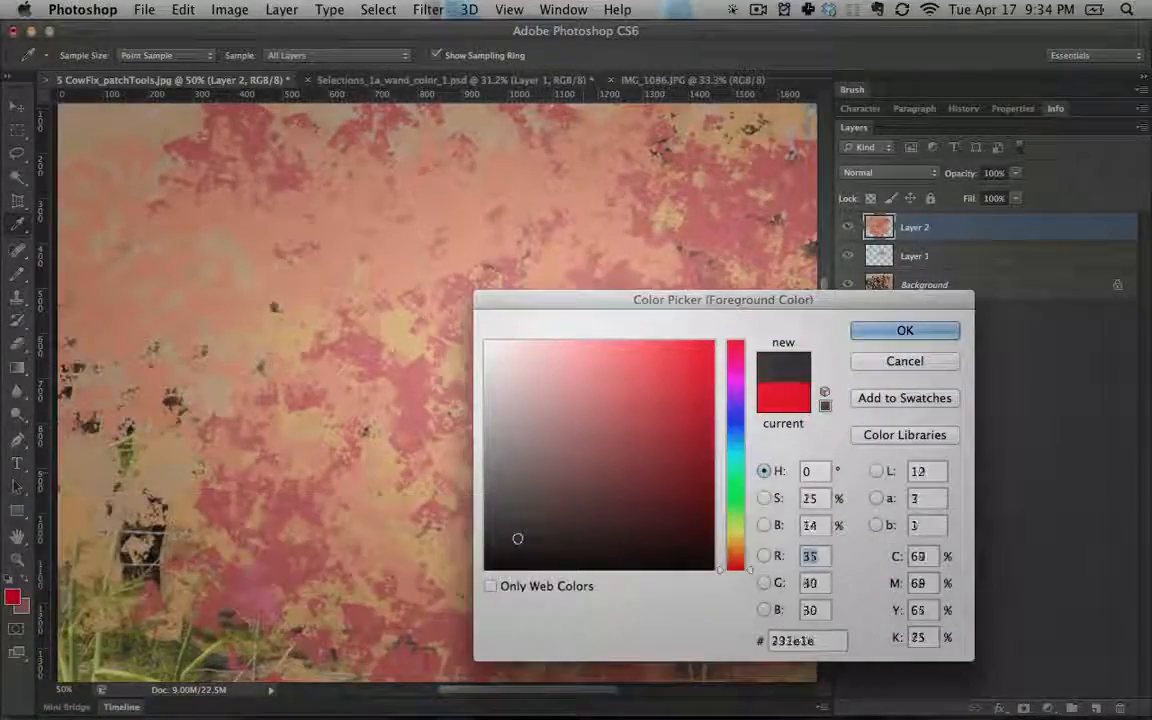
click(890, 332)
key(bracketright)
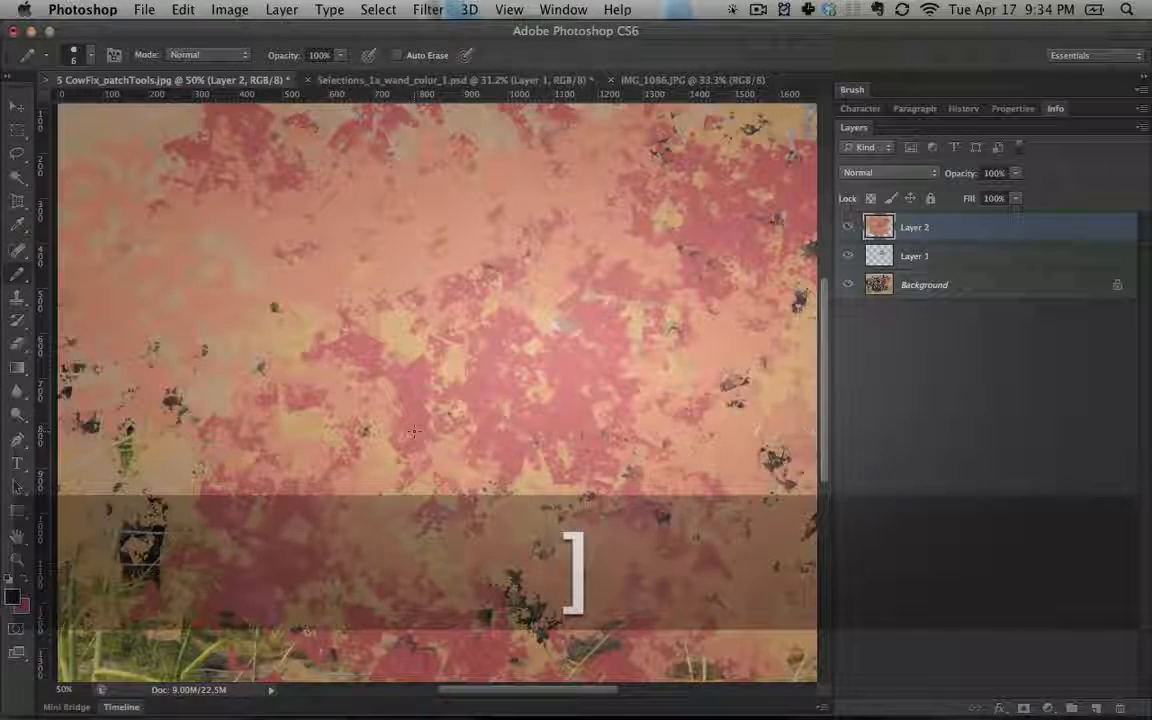
key(bracketright)
Sketch a bent arrow pointing to a cartoon face with two eyes, eyebrows and a wide open mouth
mouse_move(256, 279)
mouse_down()
mouse_move(650, 273)
mouse_move(441, 425)
mouse_move(512, 432)
mouse_move(478, 478)
mouse_up()
mouse_move(605, 399)
mouse_down()
mouse_move(680, 425)
mouse_move(606, 400)
mouse_move(701, 382)
mouse_up()
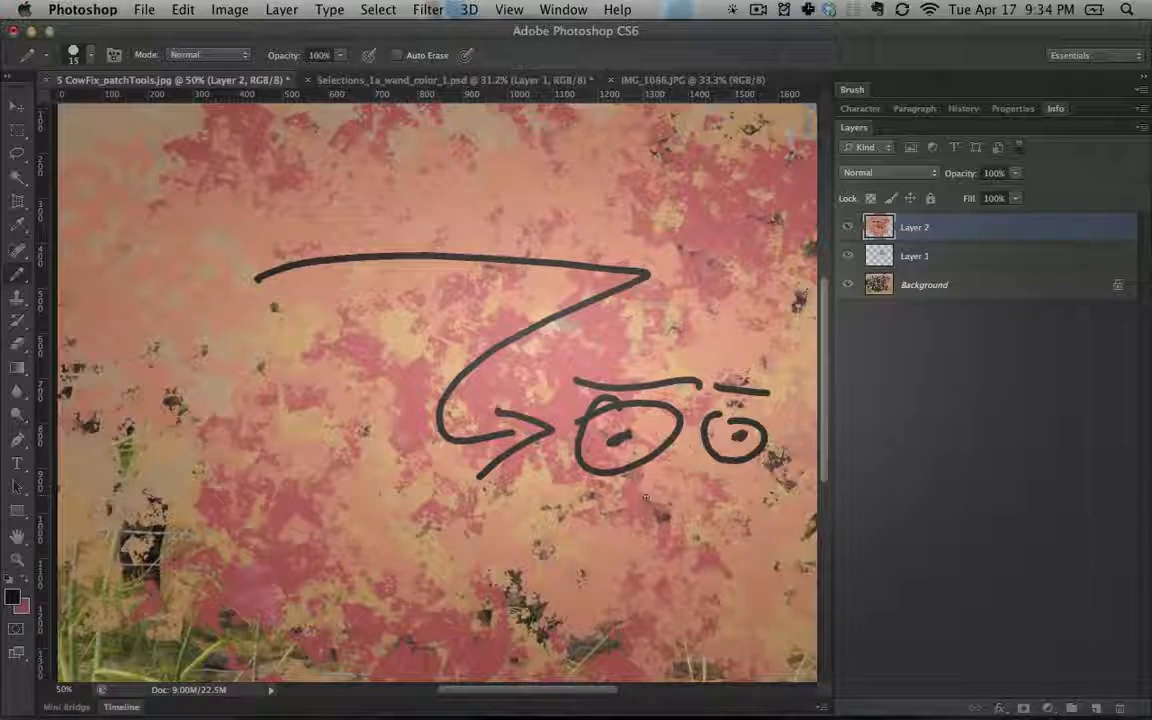
mouse_move(818, 470)
mouse_down()
mouse_move(625, 595)
mouse_move(605, 510)
mouse_up()
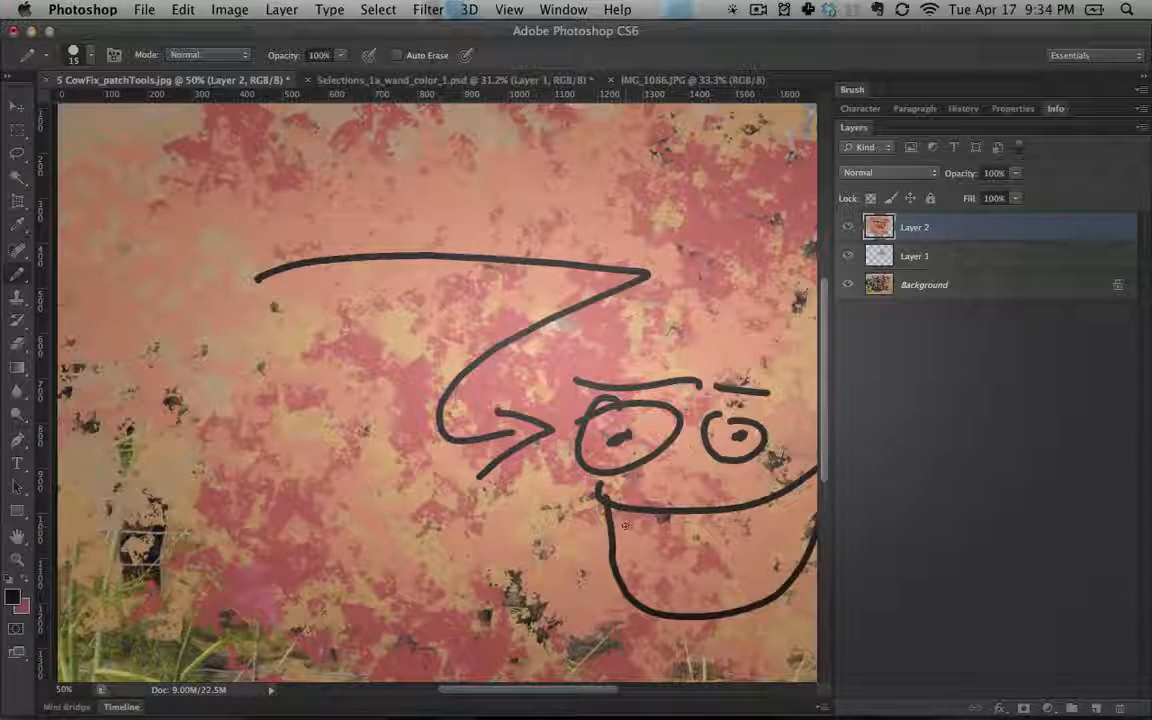
Switch to the Color Replacement tool and revert the cow photo to its opening history snapshot
click(17, 273)
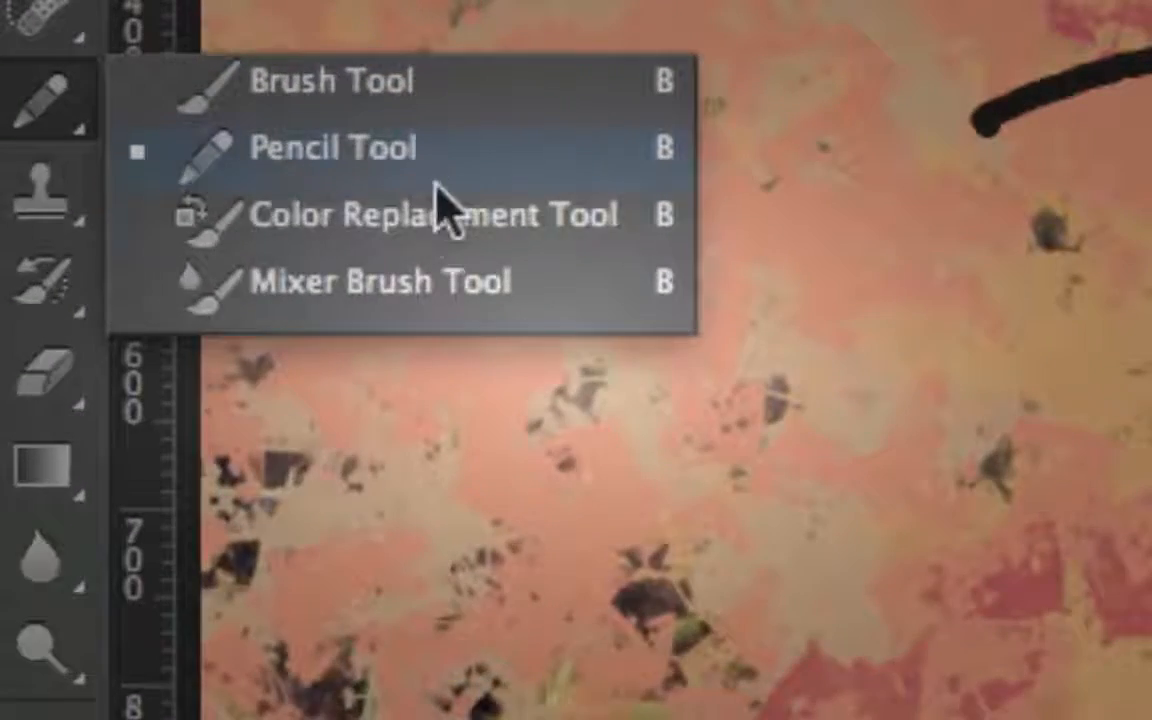
click(445, 216)
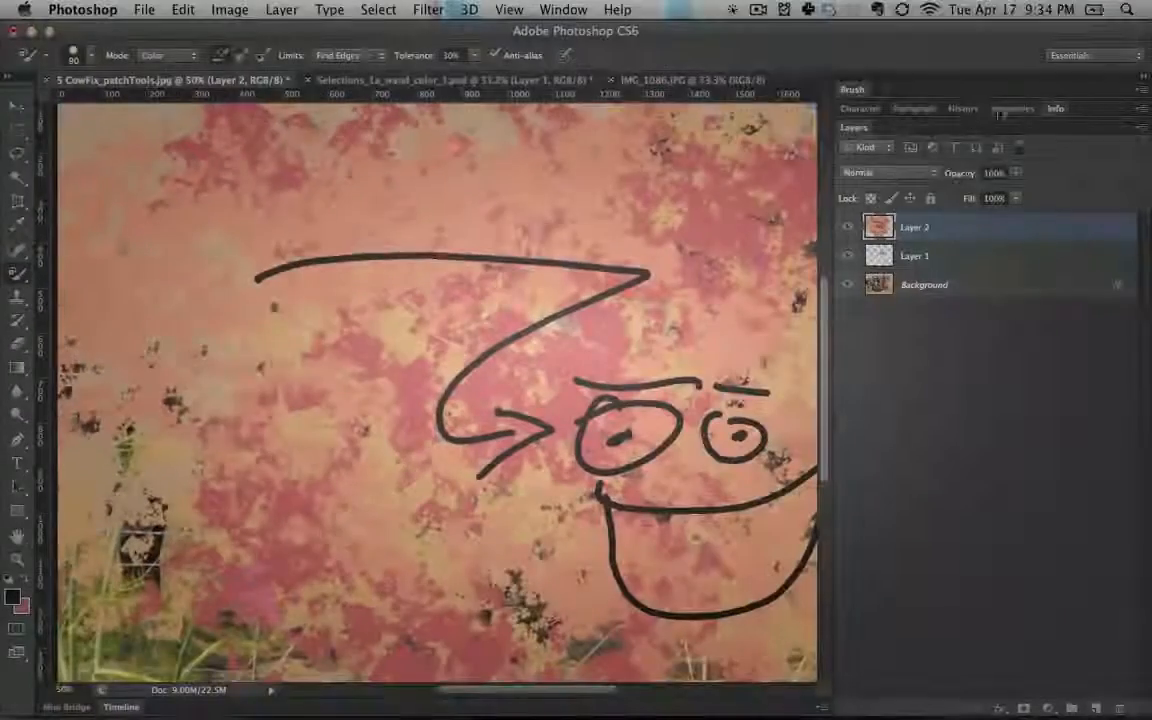
click(963, 109)
scroll(965, 250, up, 5)
click(1035, 135)
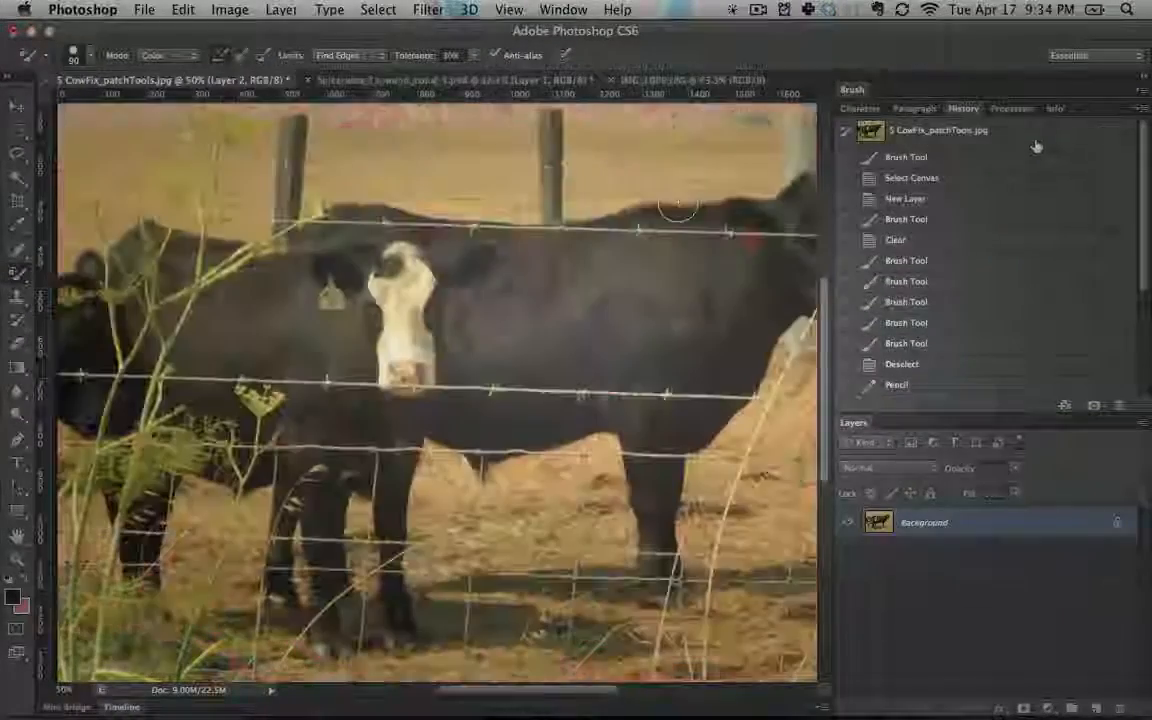
Set the foreground color to bright red and recolor the field between the middle and right fence posts
drag(362, 286, 231, 326)
click(12, 599)
drag(706, 345, 743, 314)
click(870, 332)
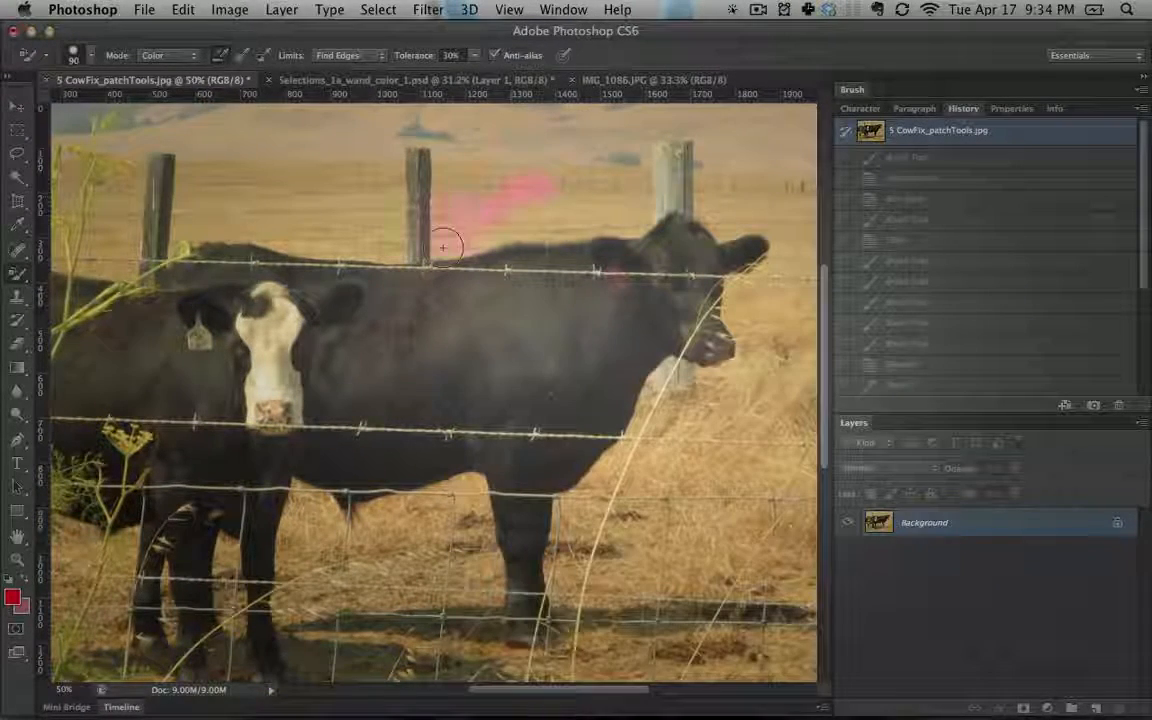
drag(603, 197, 600, 207)
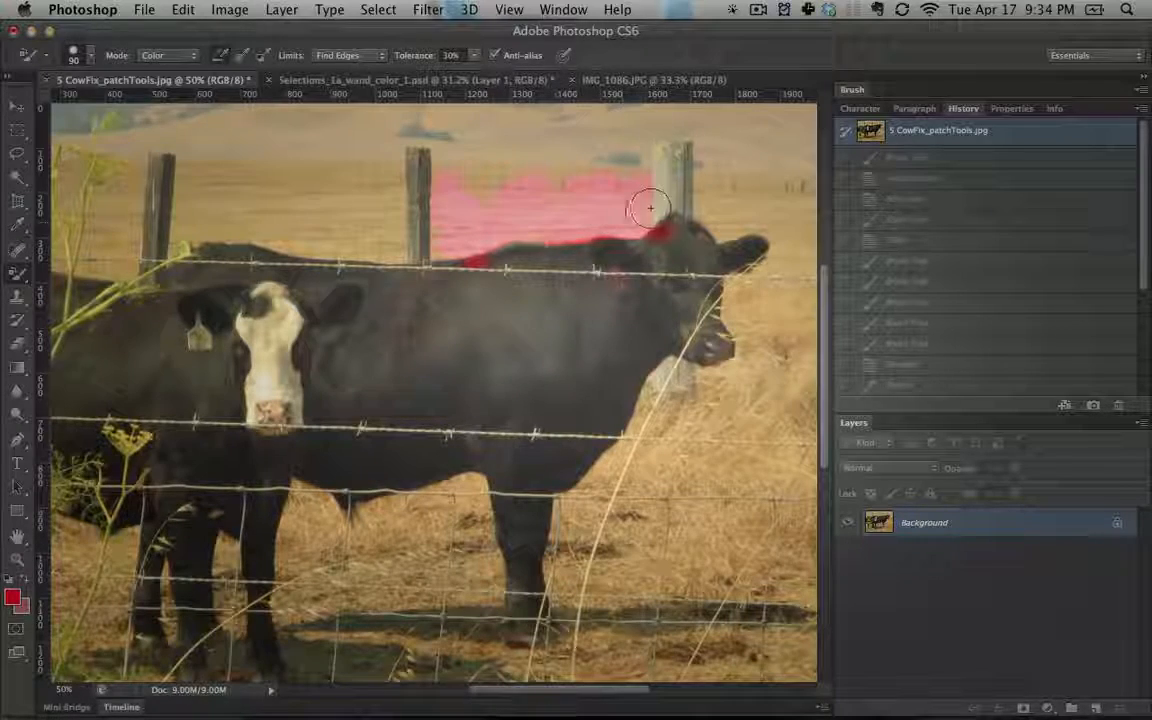
Recolor the middle fence post red with the Color Replacement tool
drag(425, 190, 440, 210)
mouse_move(416, 168)
mouse_down()
mouse_move(416, 234)
mouse_move(429, 245)
mouse_move(433, 228)
mouse_up()
right_click(436, 220)
click(432, 204)
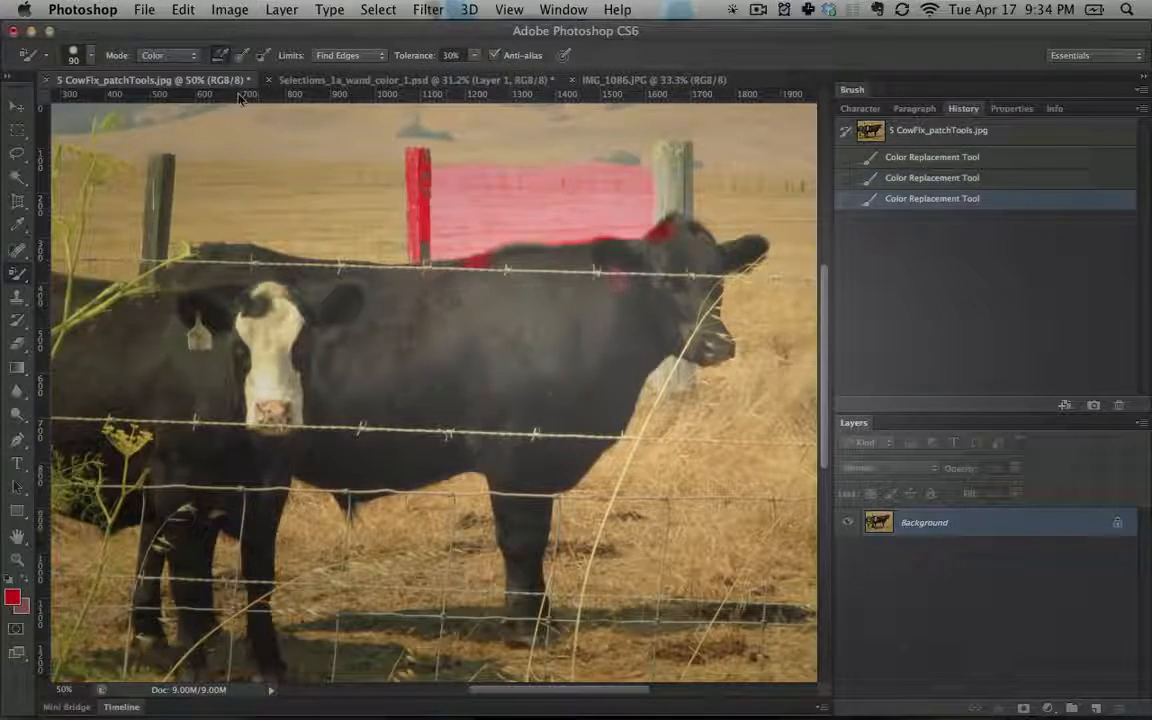
Set the color replacement mode to Saturation and paint the field between the left and middle fence posts
click(170, 55)
click(183, 44)
drag(945, 420, 676, 591)
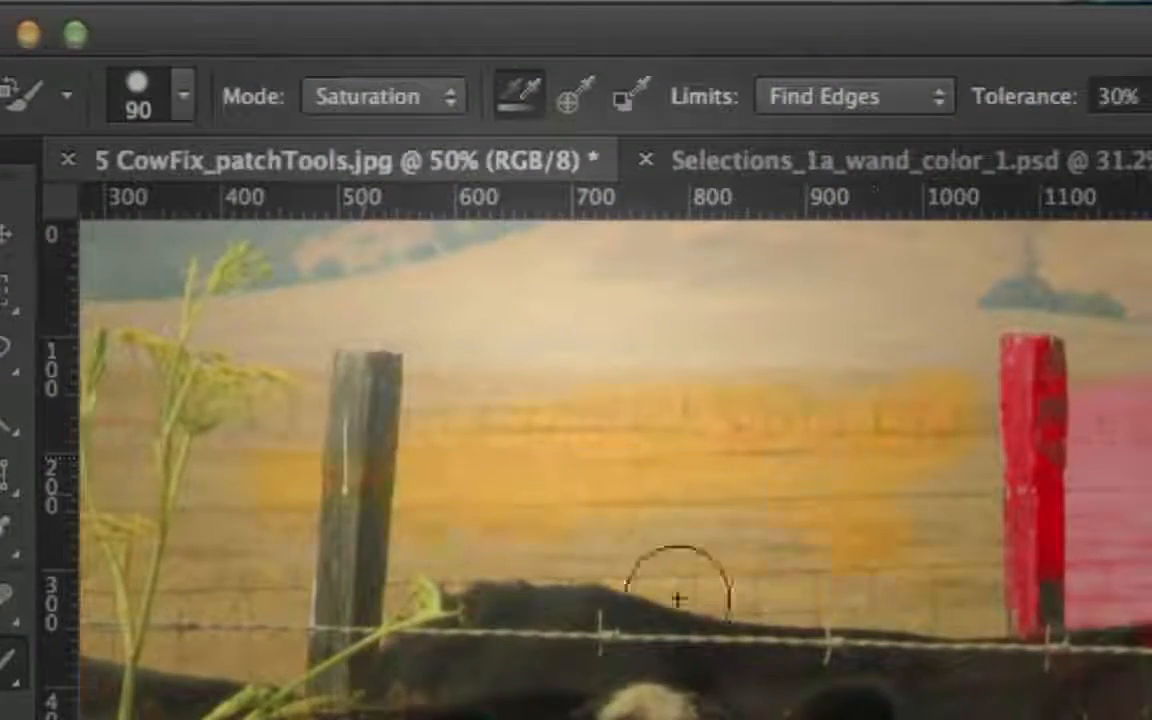
Set the replacement mode back to Color and recolor the right cow's head, neck and shoulder red
click(400, 96)
click(404, 128)
mouse_move(688, 289)
mouse_down()
mouse_move(576, 333)
mouse_move(550, 361)
mouse_up()
mouse_move(645, 309)
mouse_down()
mouse_move(612, 283)
mouse_move(705, 255)
mouse_up()
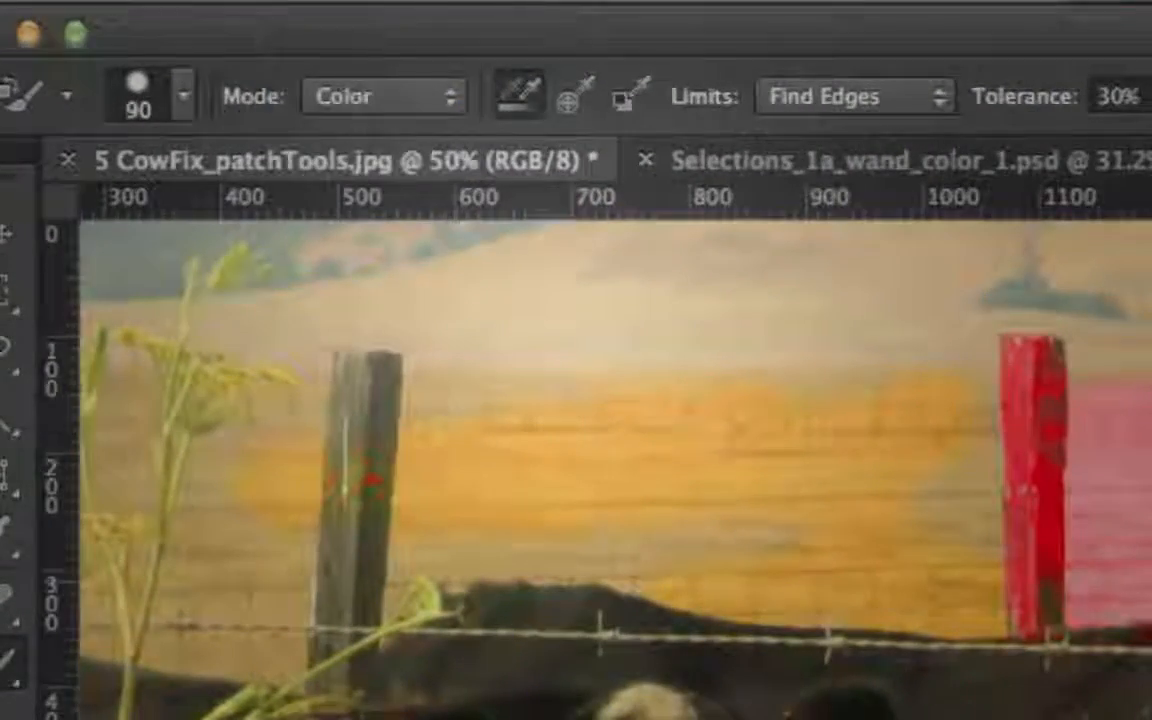
Switch to the Mixer Brush tool and blend red strokes over the right cow's body and the left cow's face
click(22, 278)
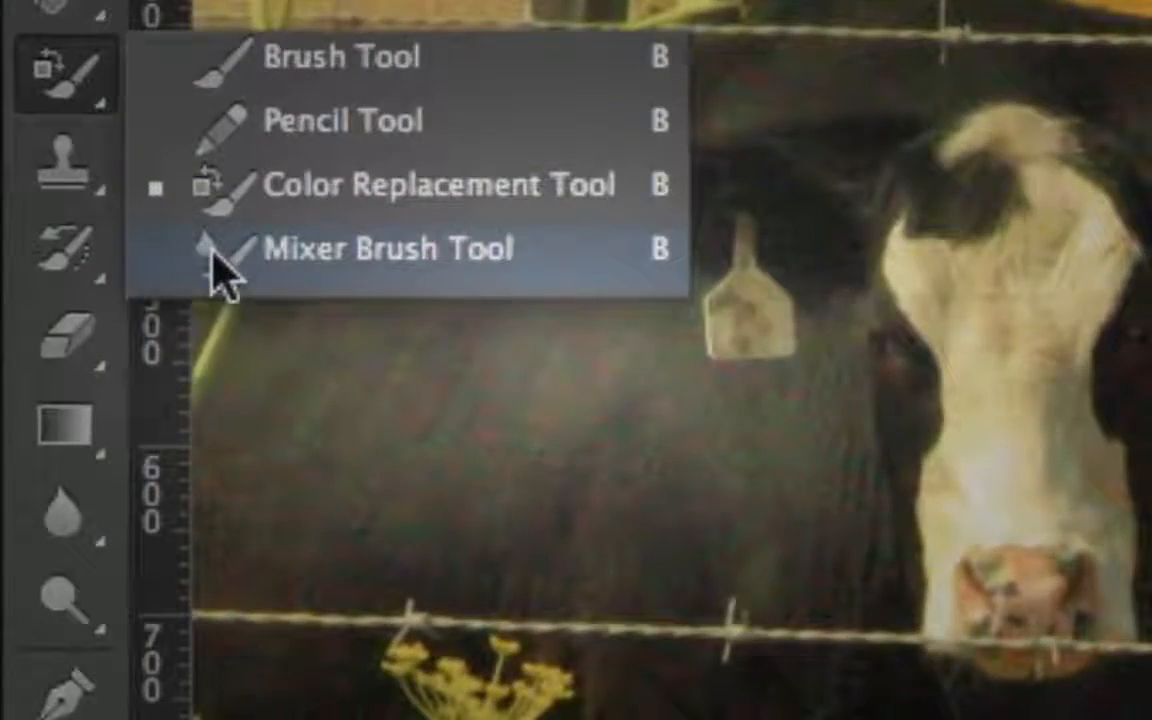
click(214, 258)
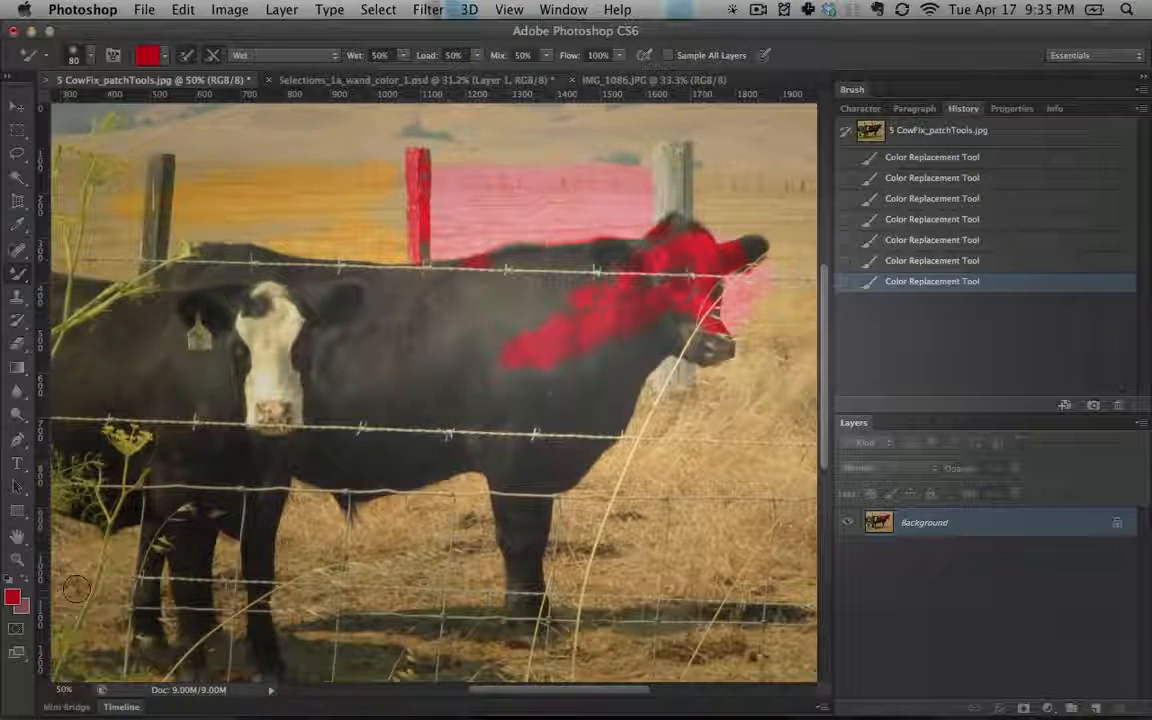
mouse_move(492, 607)
mouse_down()
mouse_move(420, 400)
mouse_move(485, 580)
mouse_move(445, 420)
mouse_move(415, 404)
mouse_move(298, 438)
mouse_up()
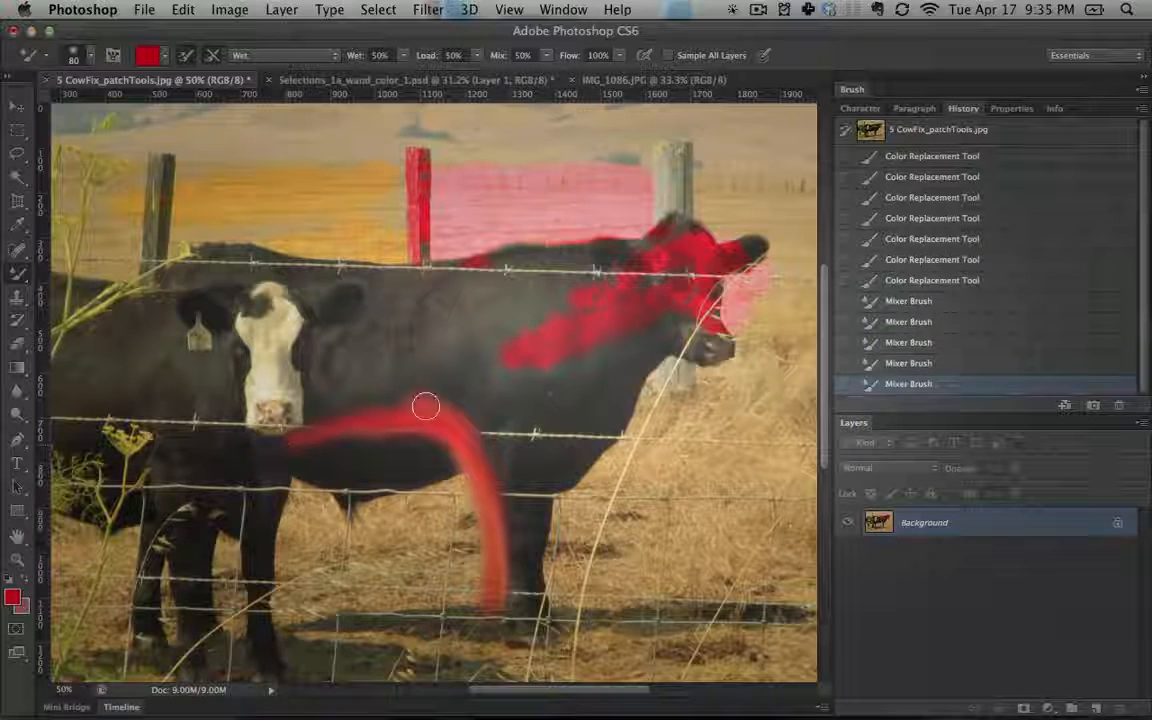
drag(425, 406, 300, 358)
drag(384, 370, 450, 406)
drag(508, 352, 432, 400)
drag(574, 474, 476, 418)
mouse_move(530, 474)
mouse_down()
mouse_move(461, 413)
mouse_move(386, 442)
mouse_move(429, 437)
mouse_move(410, 421)
mouse_up()
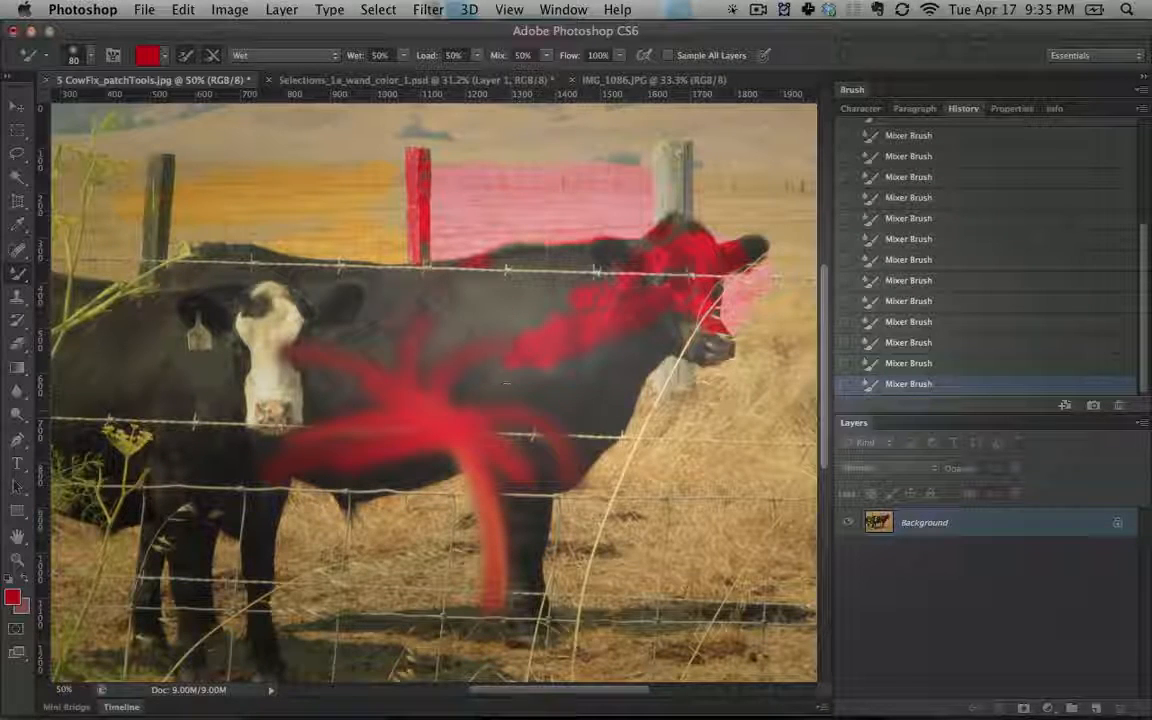
drag(325, 302, 192, 328)
Set the foreground color to blue and blend blue mixer strokes through the red paint on the cow's body and belly
click(12, 597)
click(740, 431)
click(857, 331)
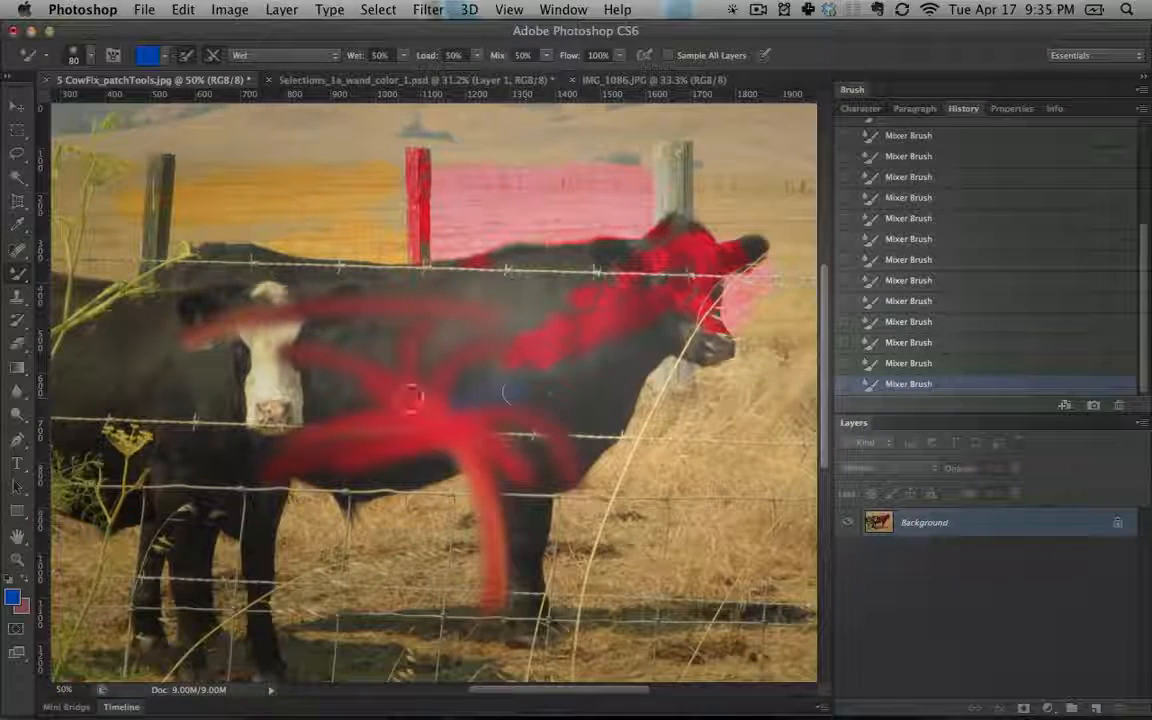
mouse_move(441, 373)
mouse_down()
mouse_move(405, 325)
mouse_move(290, 462)
mouse_up()
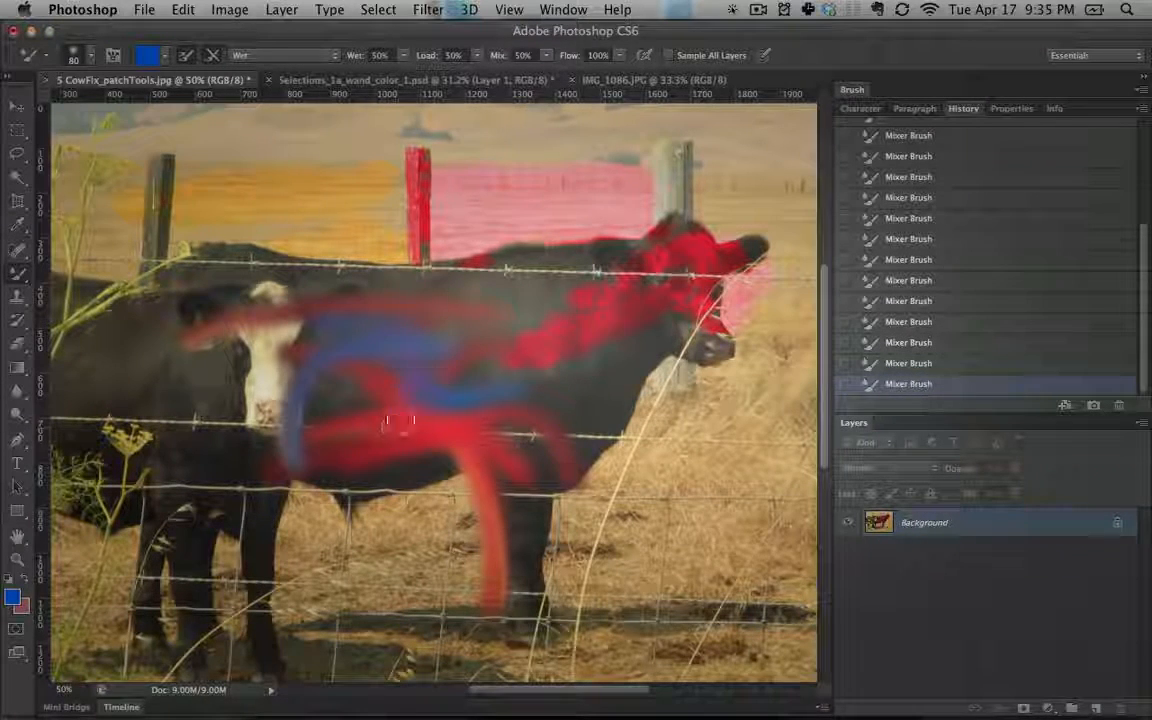
mouse_move(360, 473)
mouse_down()
mouse_move(507, 480)
mouse_move(450, 455)
mouse_move(501, 463)
mouse_up()
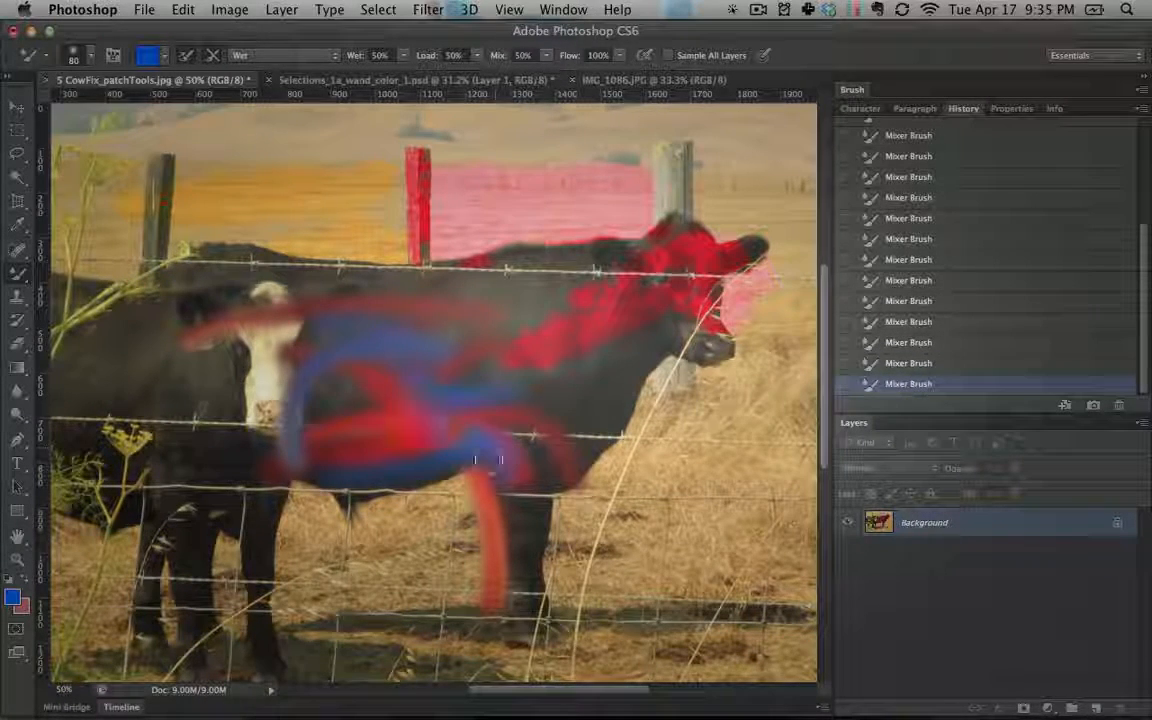
Choose a different brush tip for the Mixer Brush and paint rough blue strokes over the cow's body
right_click(459, 442)
click(586, 572)
mouse_move(367, 413)
mouse_down()
mouse_move(356, 400)
mouse_move(315, 418)
mouse_move(388, 390)
mouse_move(424, 468)
mouse_move(480, 460)
mouse_move(443, 533)
mouse_up()
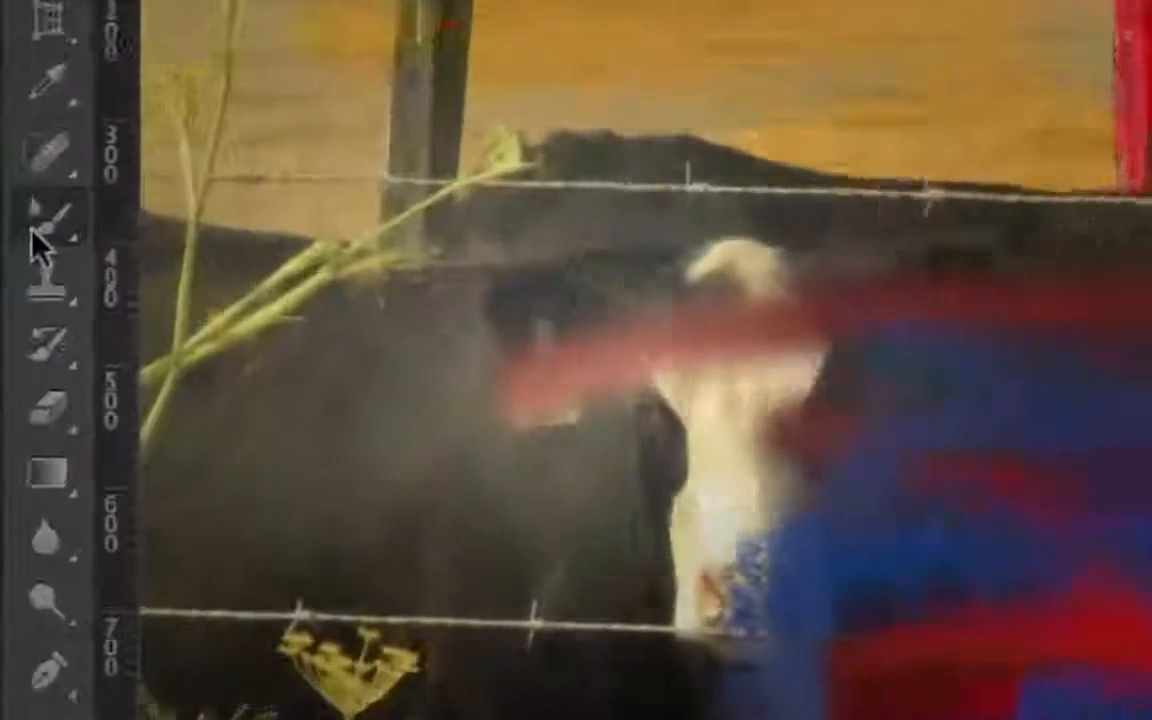
Switch back to the regular Brush tool
click(17, 274)
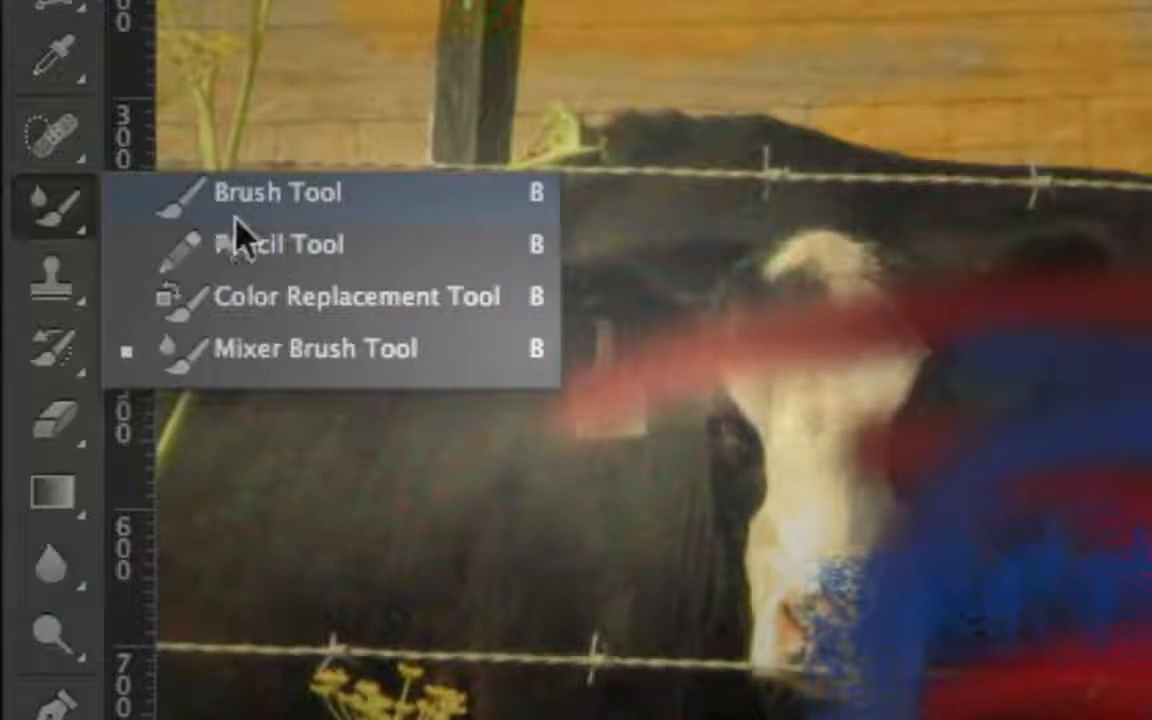
click(236, 200)
click(38, 217)
click(80, 231)
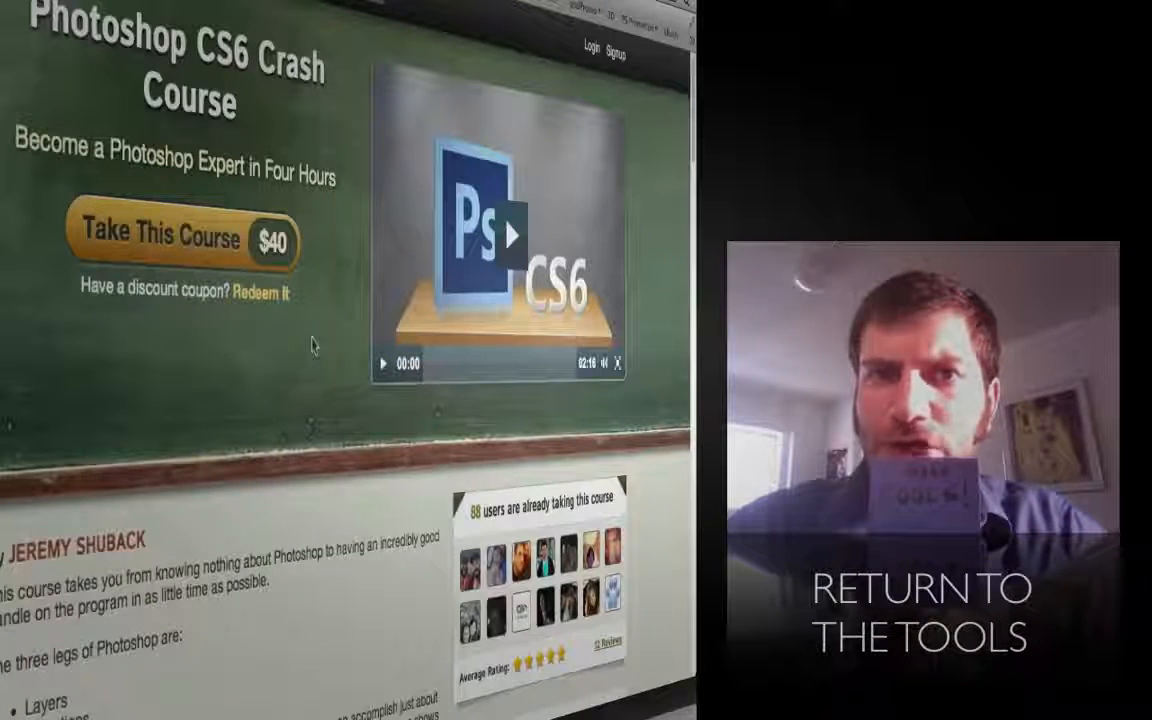
scroll(312, 345, down, 5)
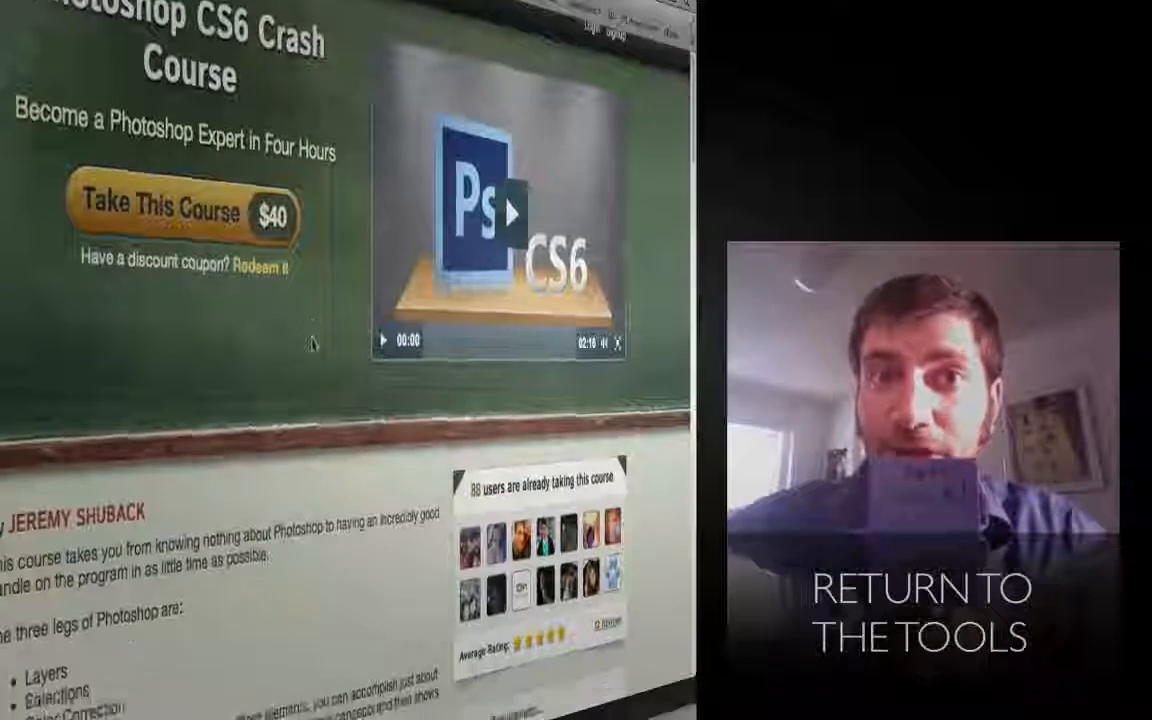
scroll(312, 345, down, 4)
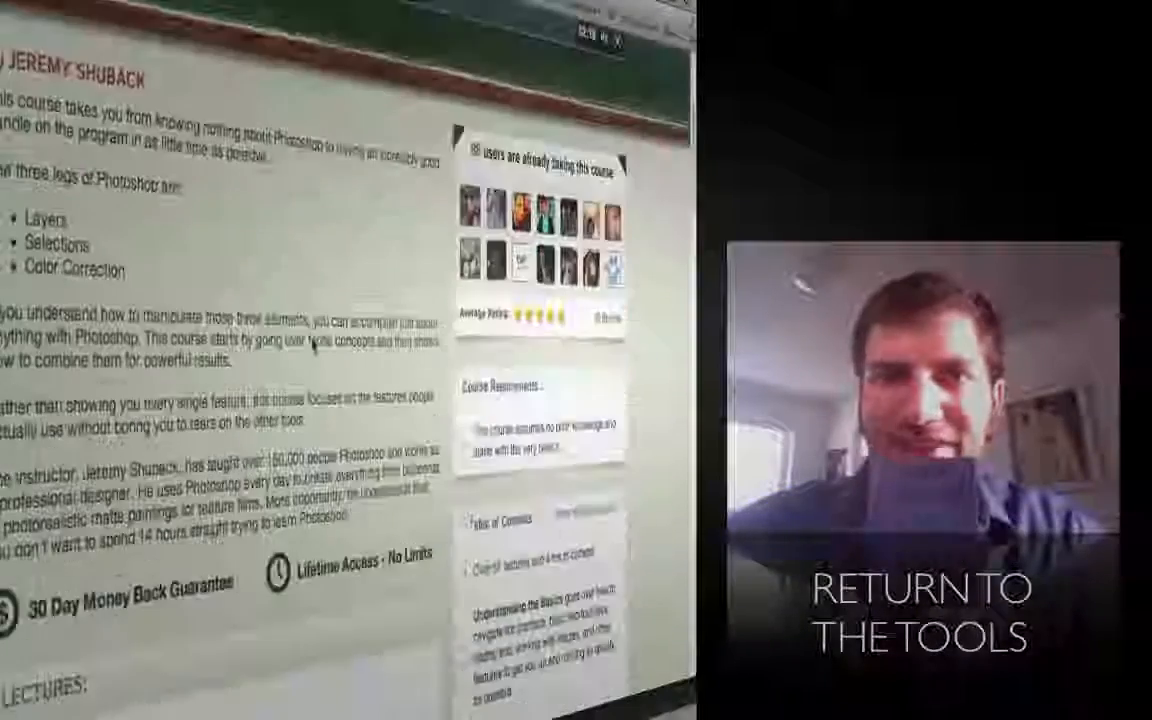